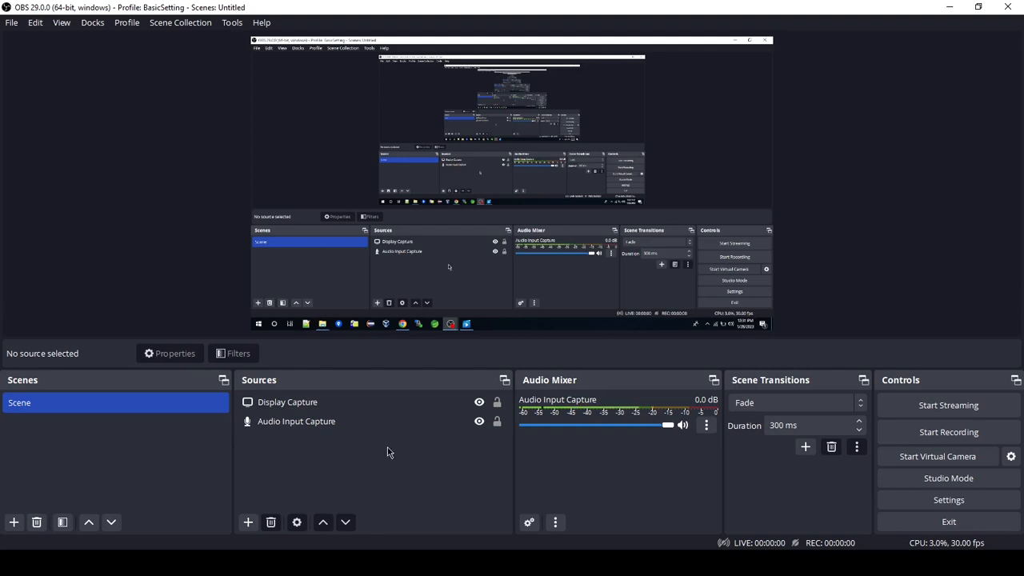
Step: Crop 40 px from the bottom of the Display Capture source through its transform settings
click(299, 424)
click(290, 402)
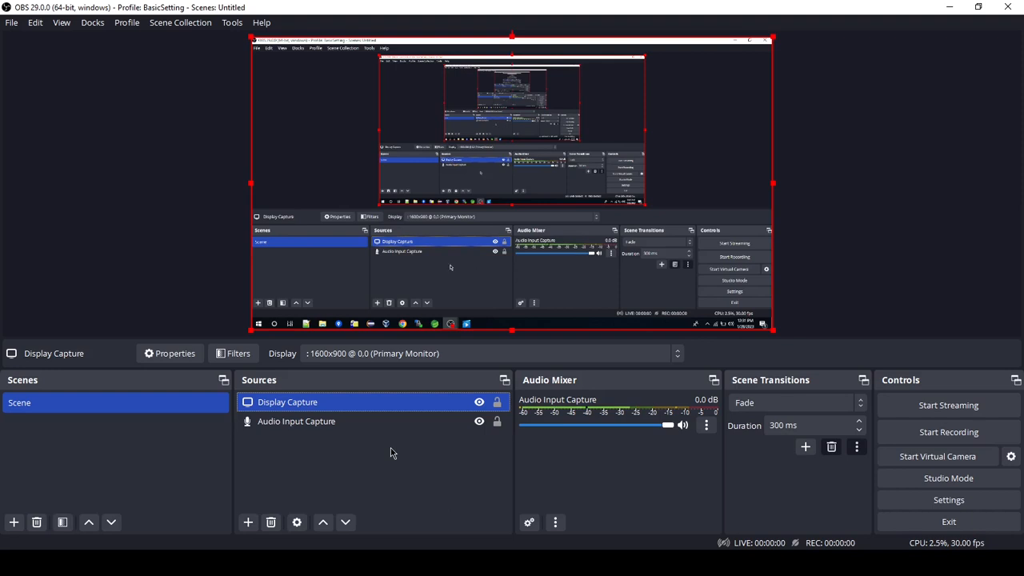
click(423, 423)
click(323, 406)
right_click(315, 403)
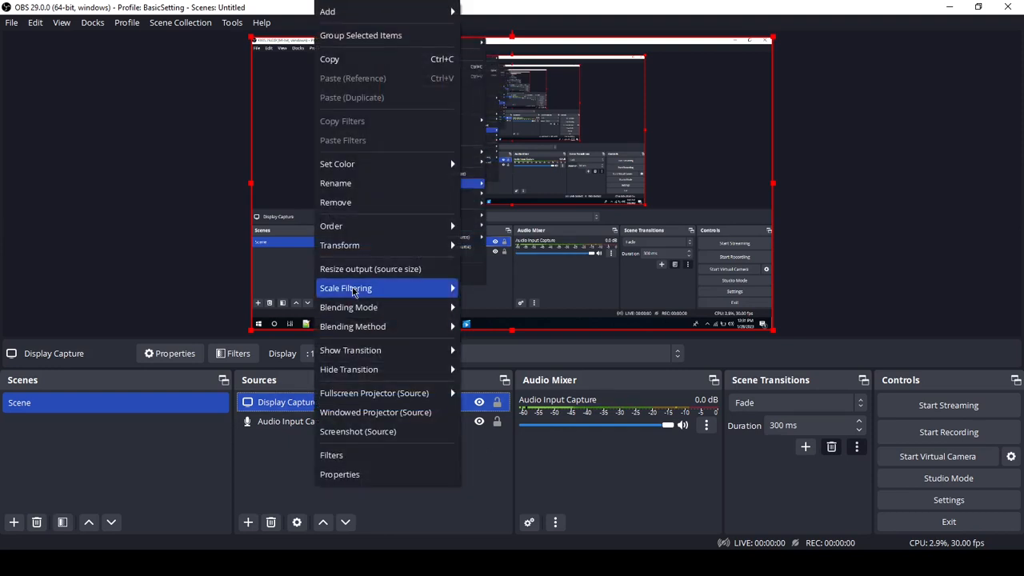
mouse_move(350, 256)
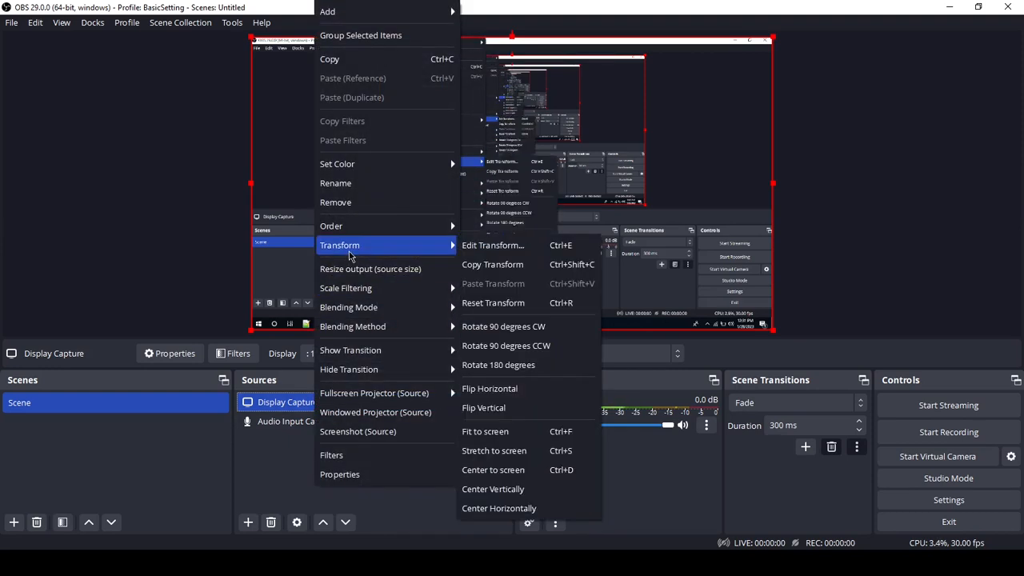
click(480, 245)
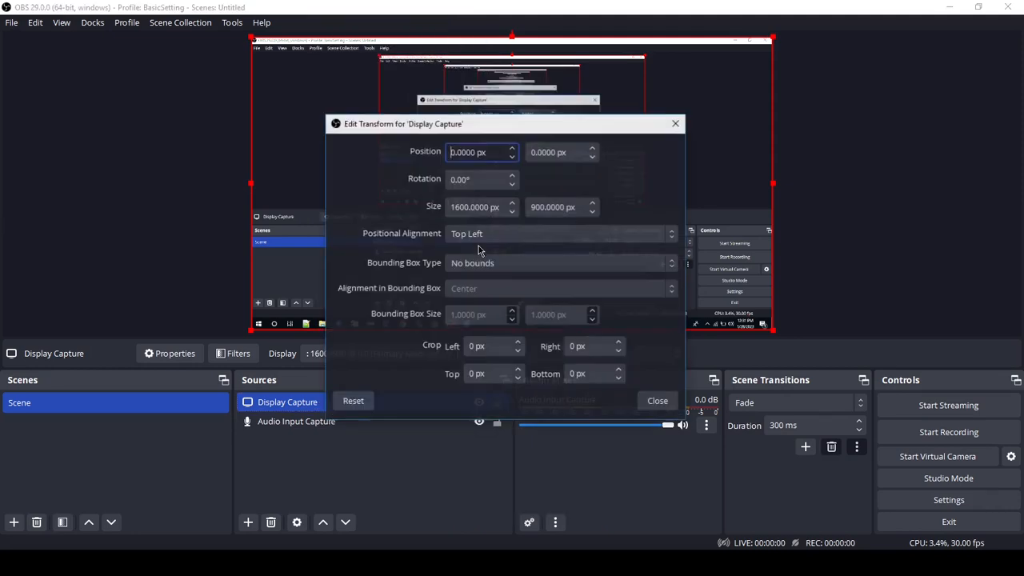
drag(524, 126, 747, 81)
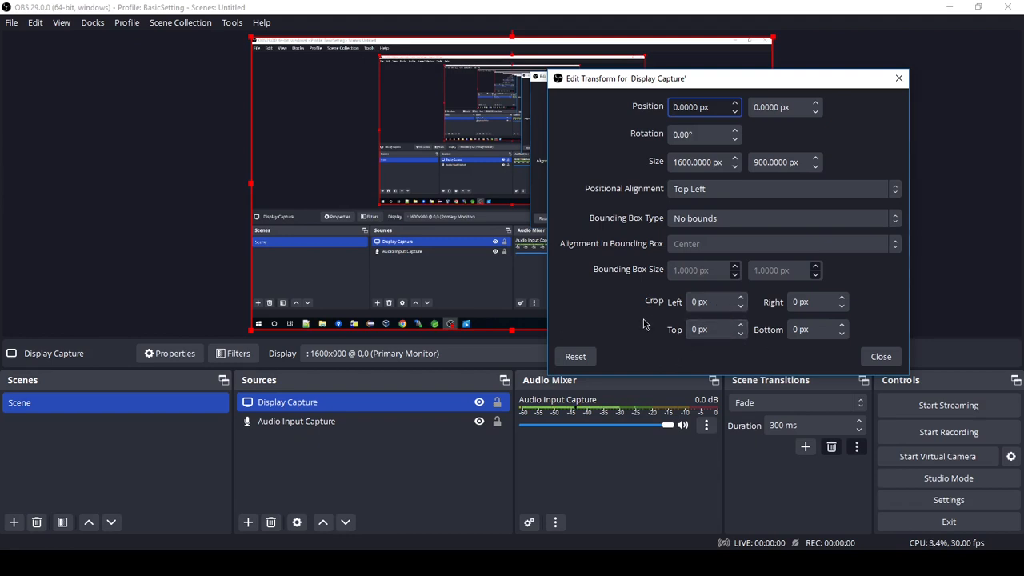
click(794, 329)
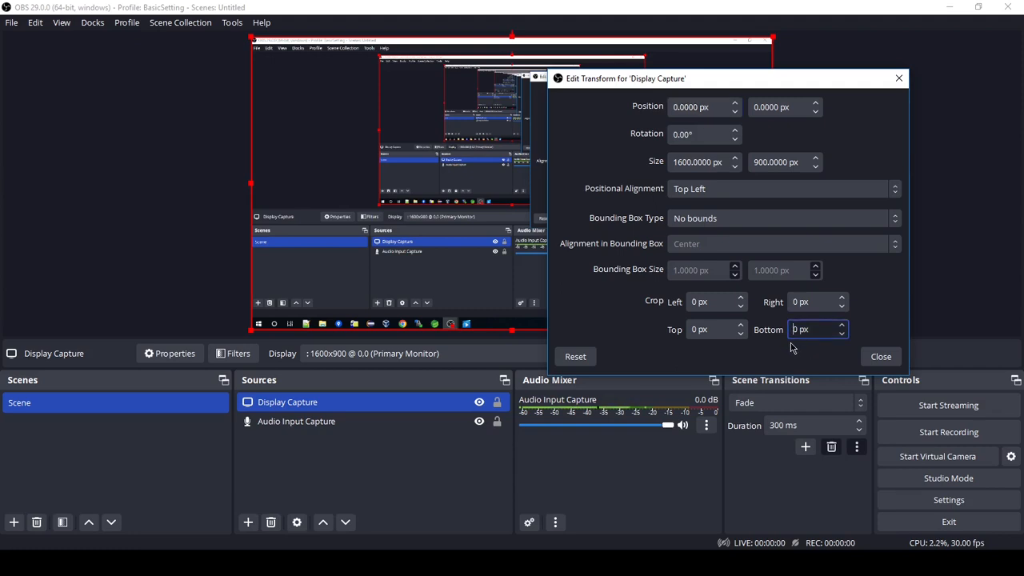
text(4)
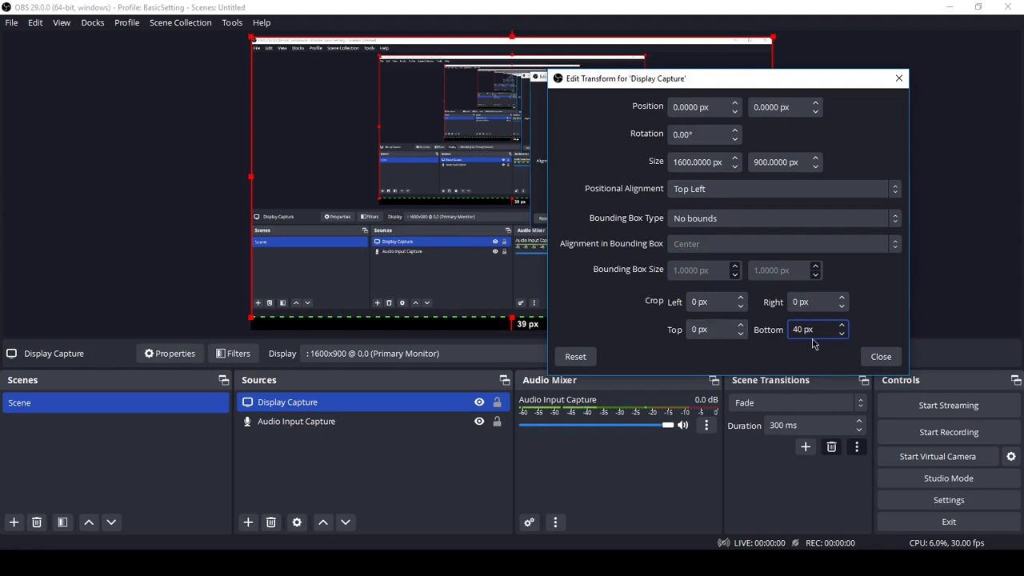
click(881, 357)
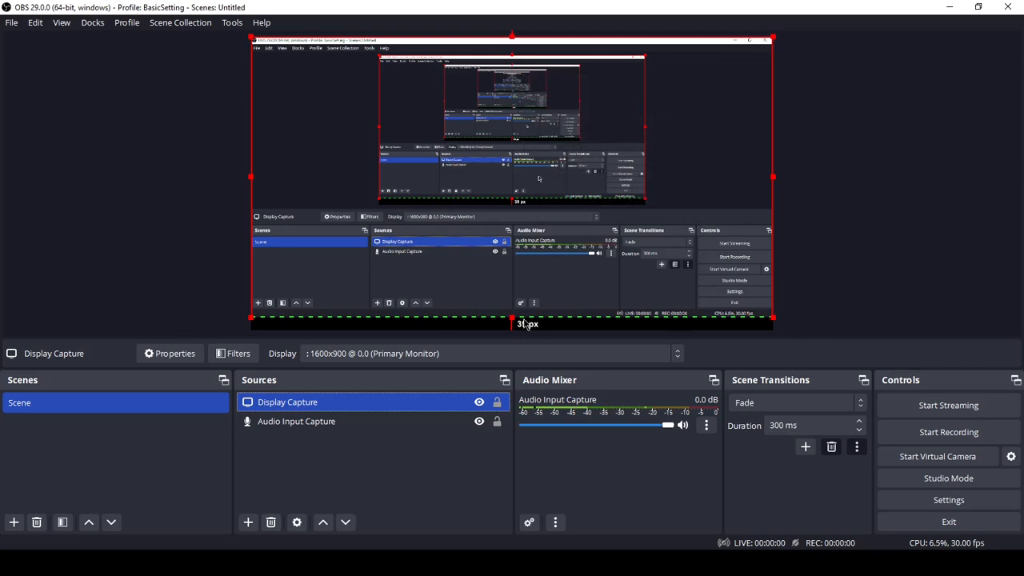
Step: Undo the 40 px bottom crop on the Display Capture source
click(410, 419)
click(405, 409)
key(ctrl+z)
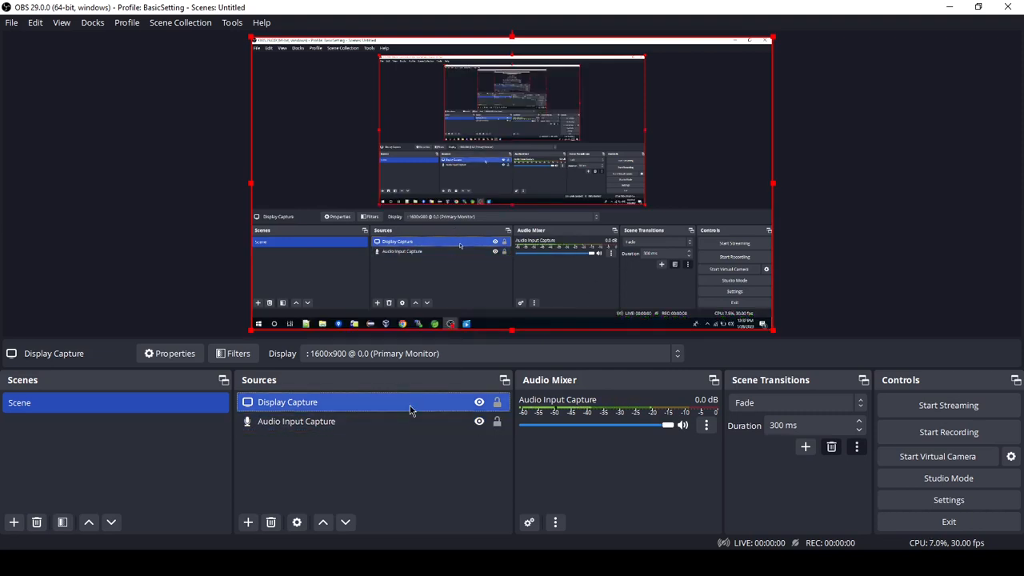
Step: Crop the Display Capture source's bottom edge by about 39 px directly in the preview to cut off the taskbar
ctrl+click(336, 421)
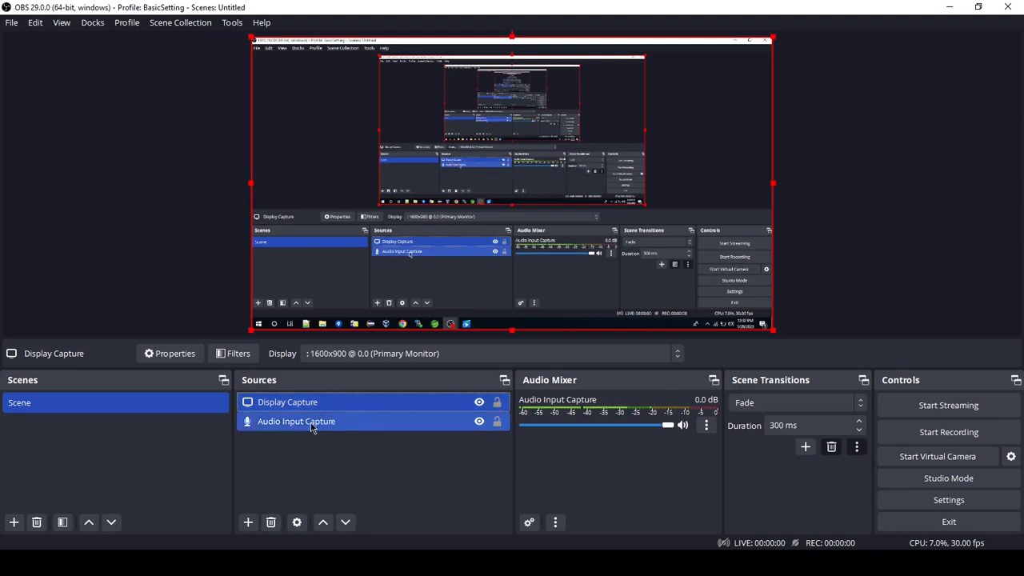
click(482, 277)
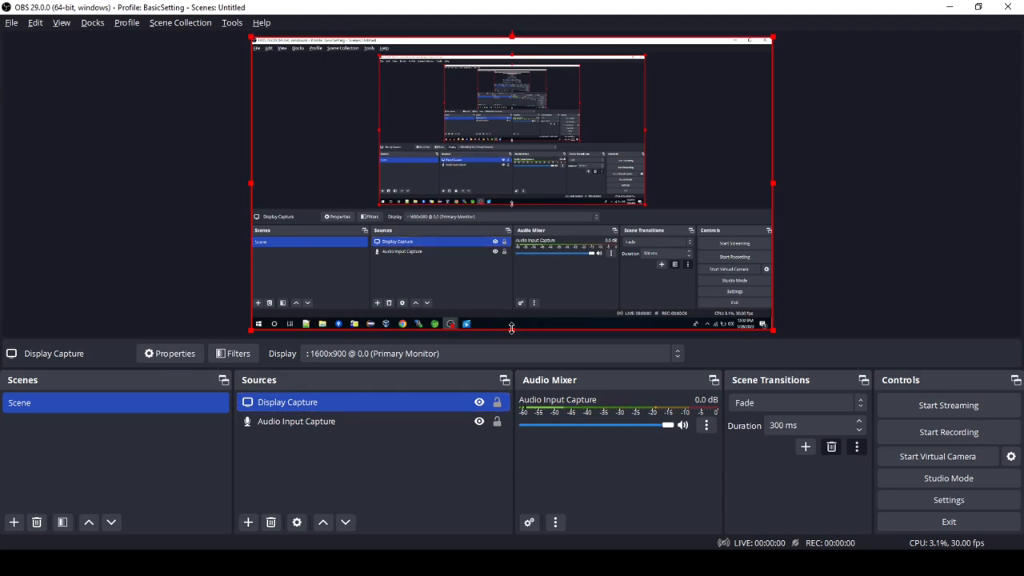
drag(512, 329, 512, 318)
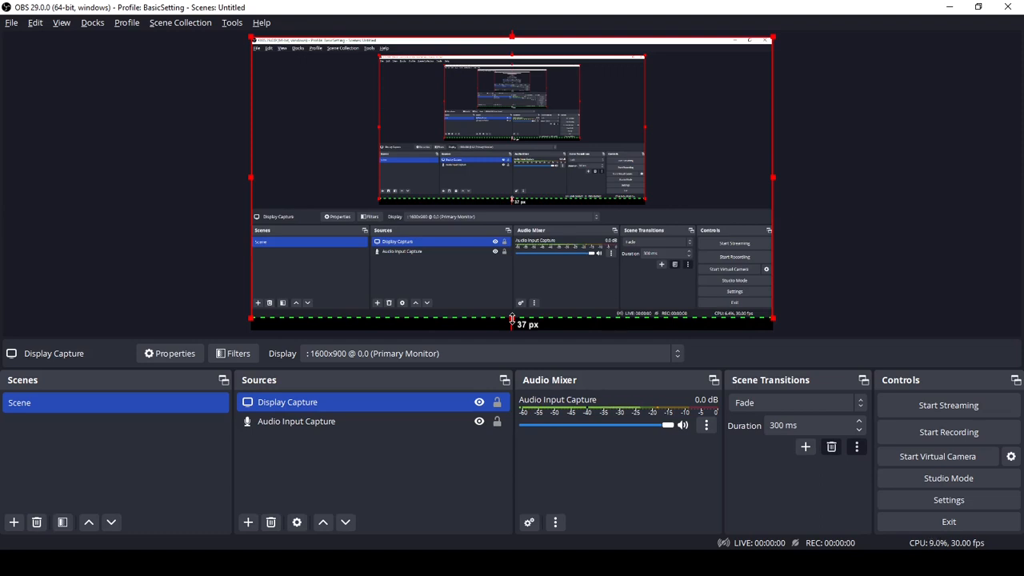
drag(512, 318, 512, 318)
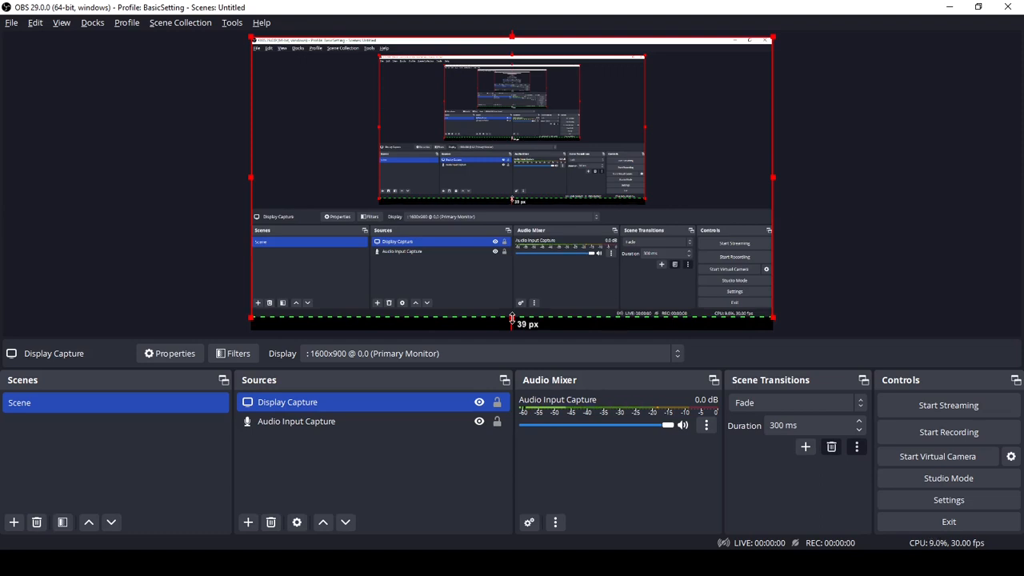
Step: Check the bottom crop value in the Display Capture source's transform settings and undo the crop
right_click(483, 260)
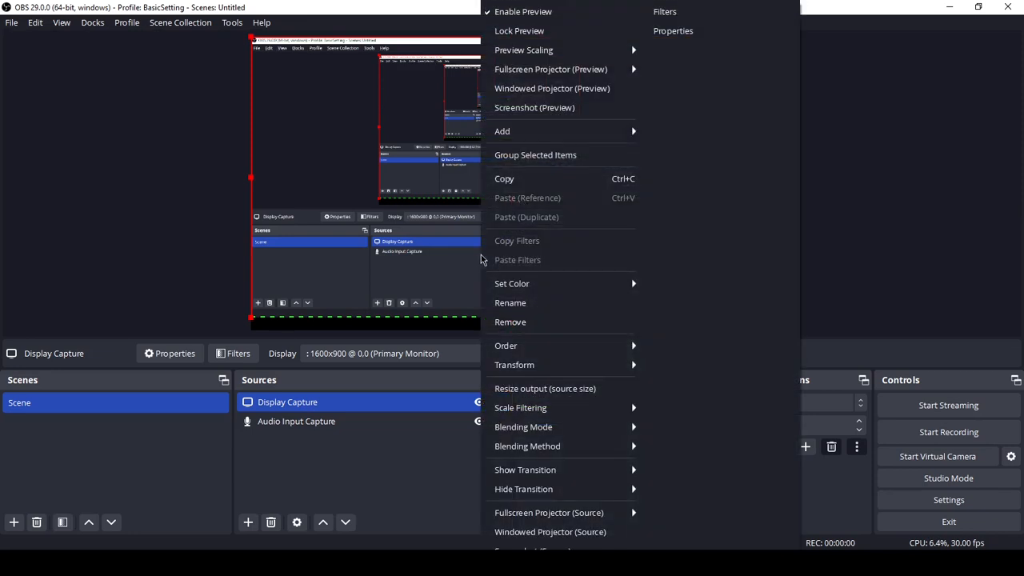
mouse_move(528, 371)
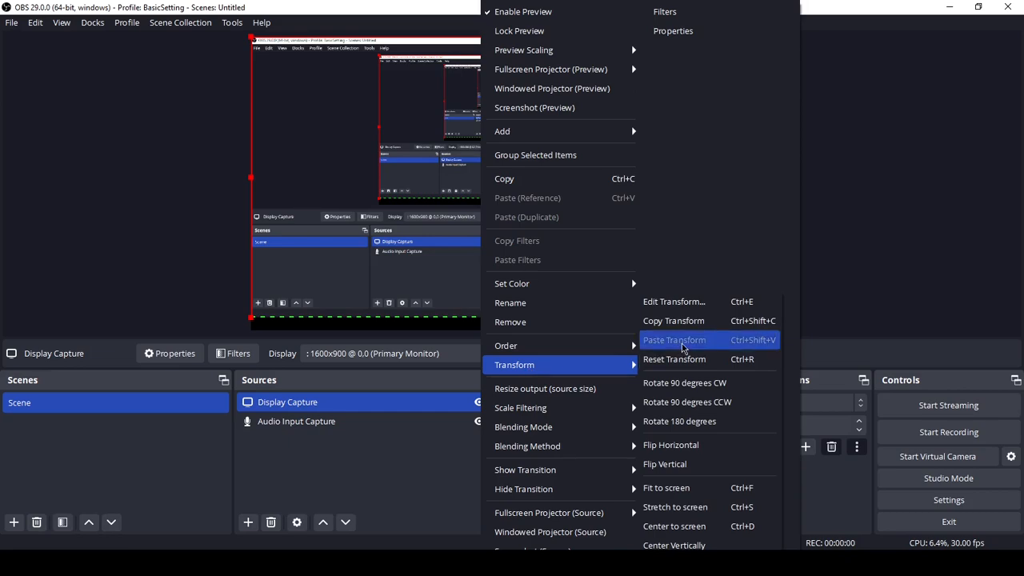
click(676, 301)
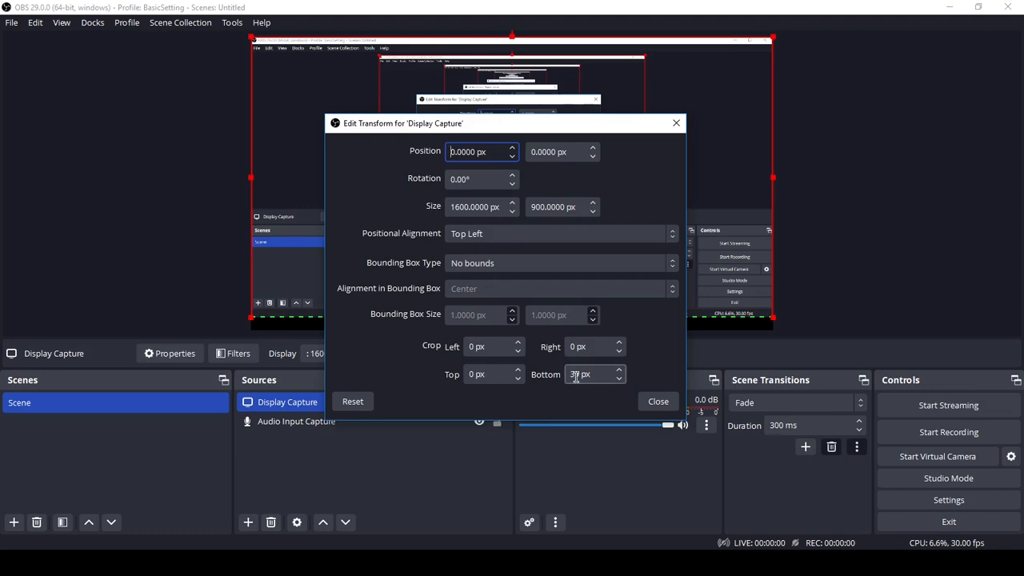
click(657, 402)
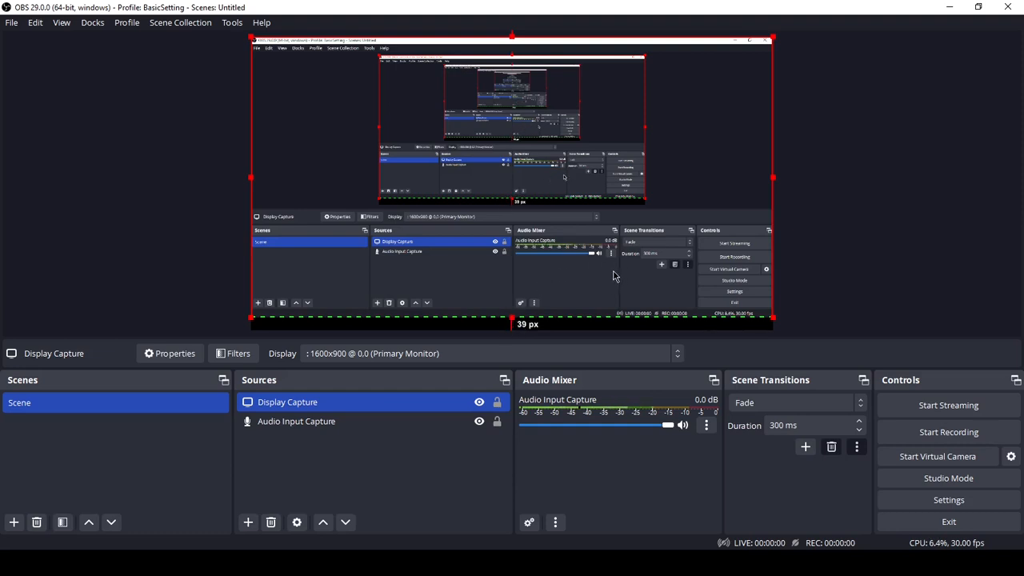
key(ctrl+z)
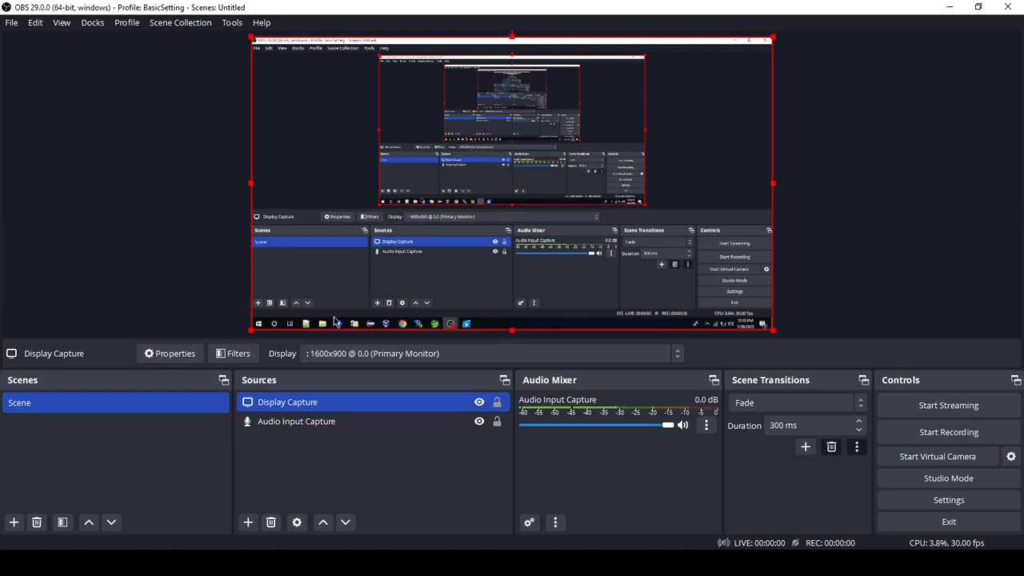
Step: Add a new Image source named Image that uses TaskBar.PNG from D:/Video Recordings/New folder
click(248, 523)
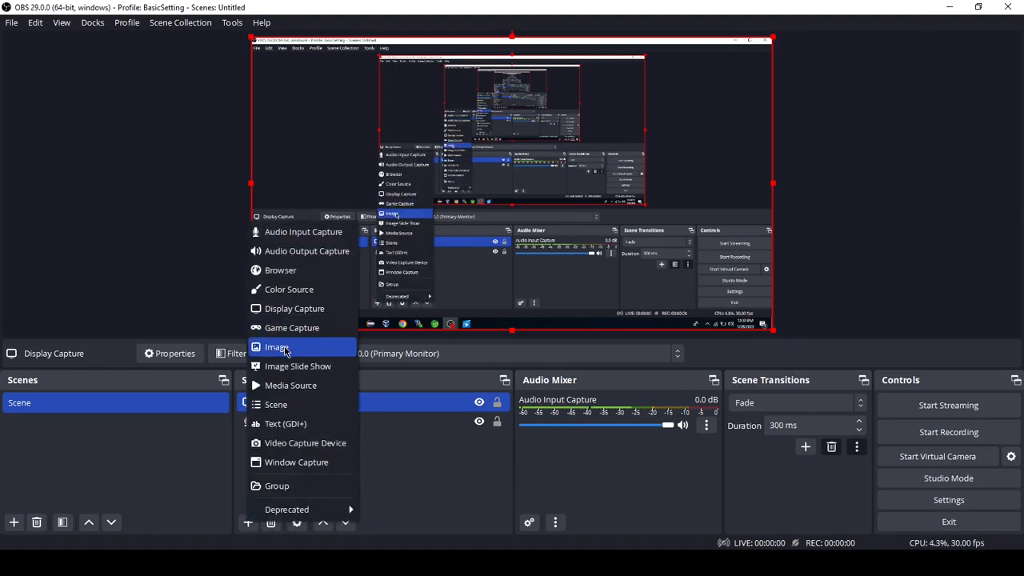
click(276, 347)
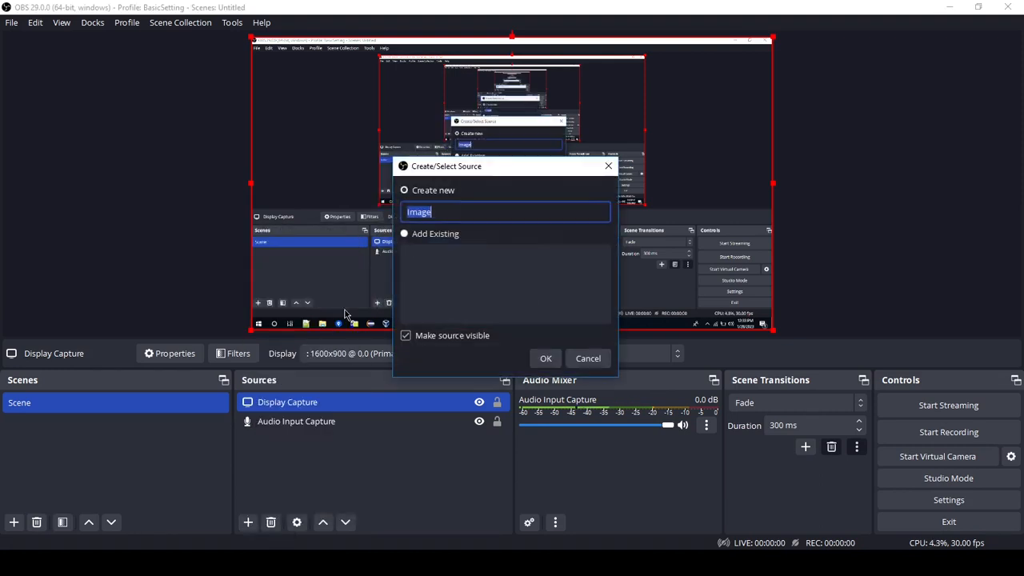
click(546, 357)
click(691, 282)
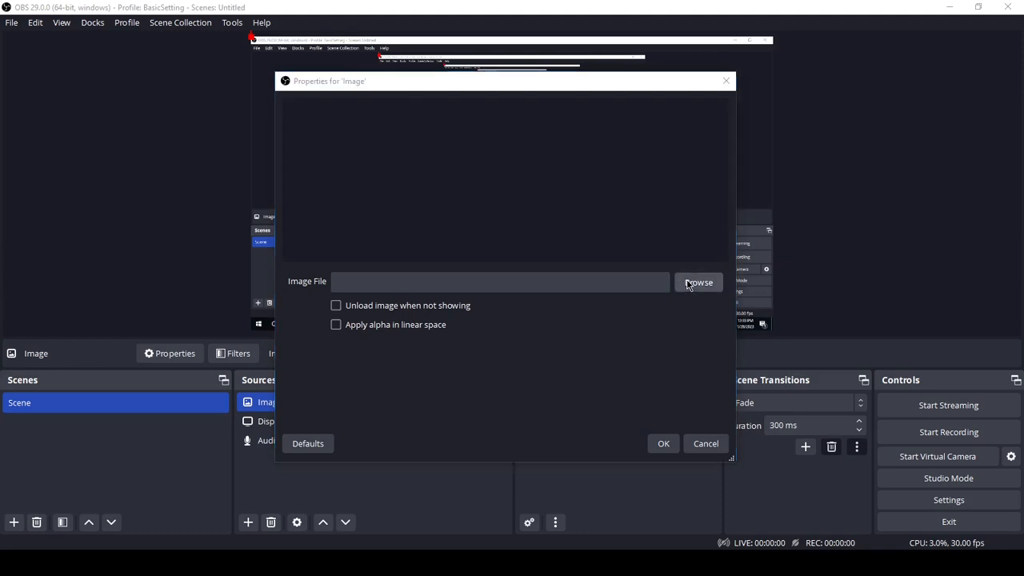
double_click(499, 188)
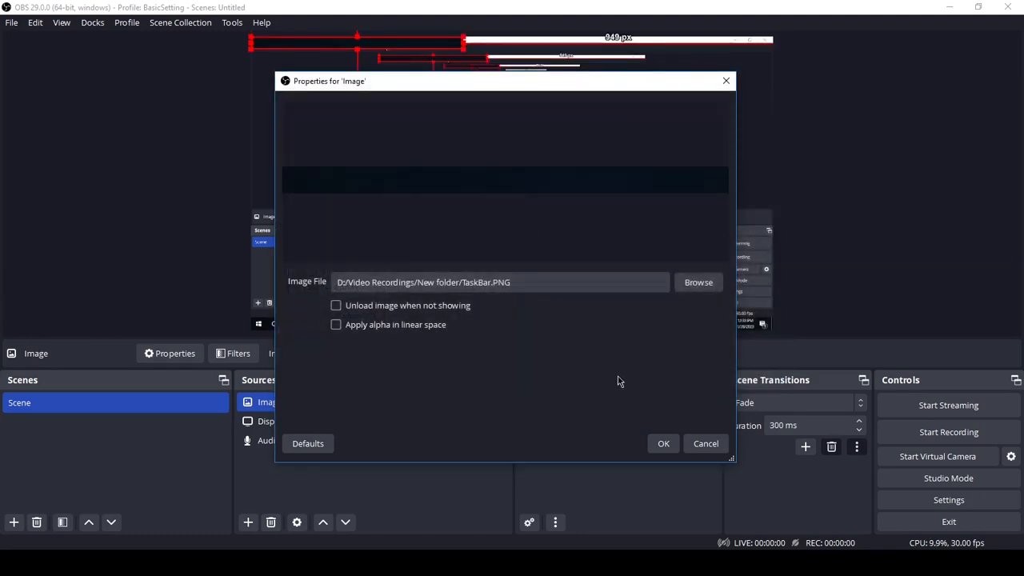
click(663, 444)
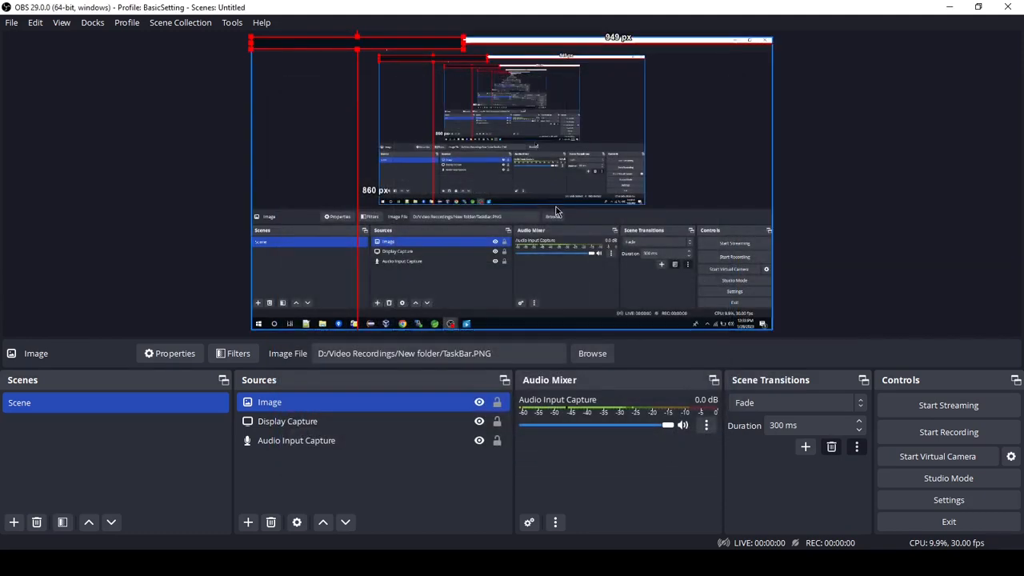
Step: Set the Image source's width to 1600 px and move it over the taskbar along the canvas's bottom edge
right_click(318, 45)
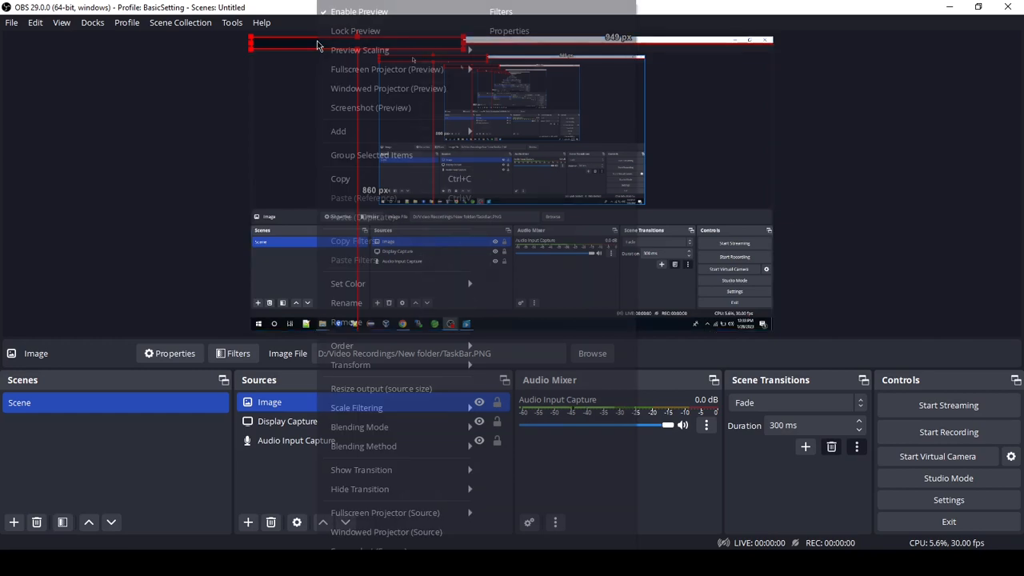
mouse_move(353, 355)
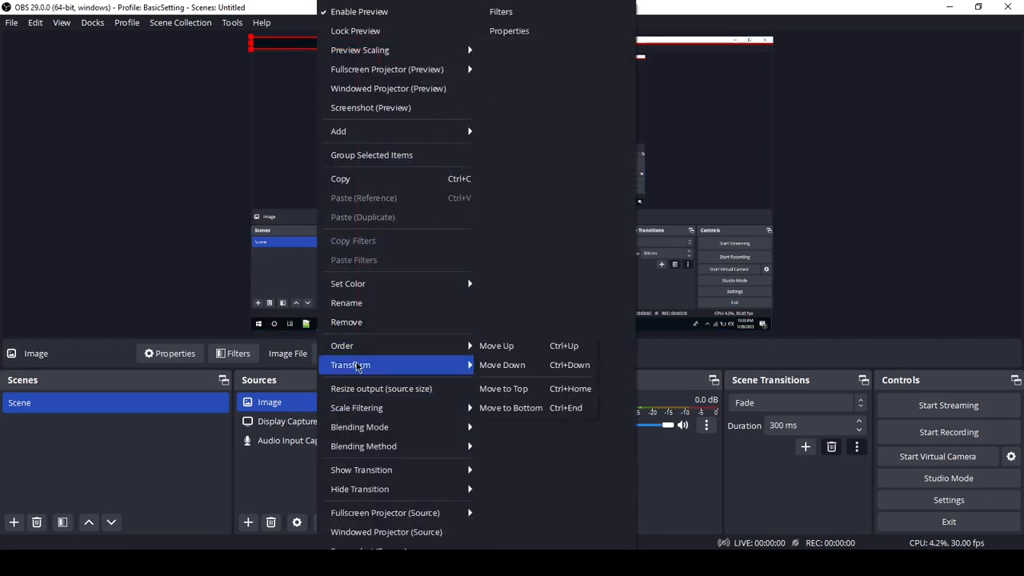
click(492, 308)
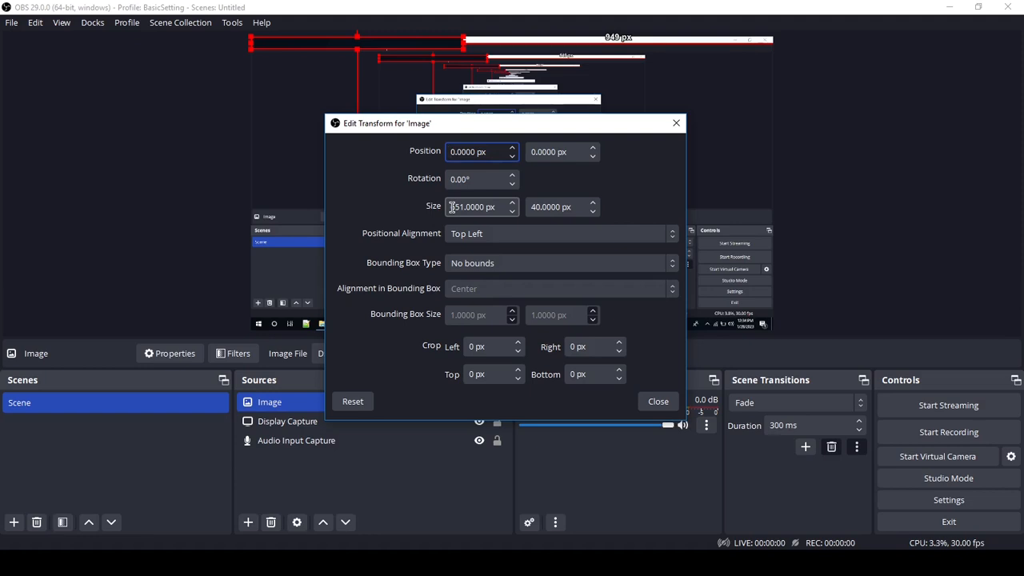
drag(452, 207, 462, 207)
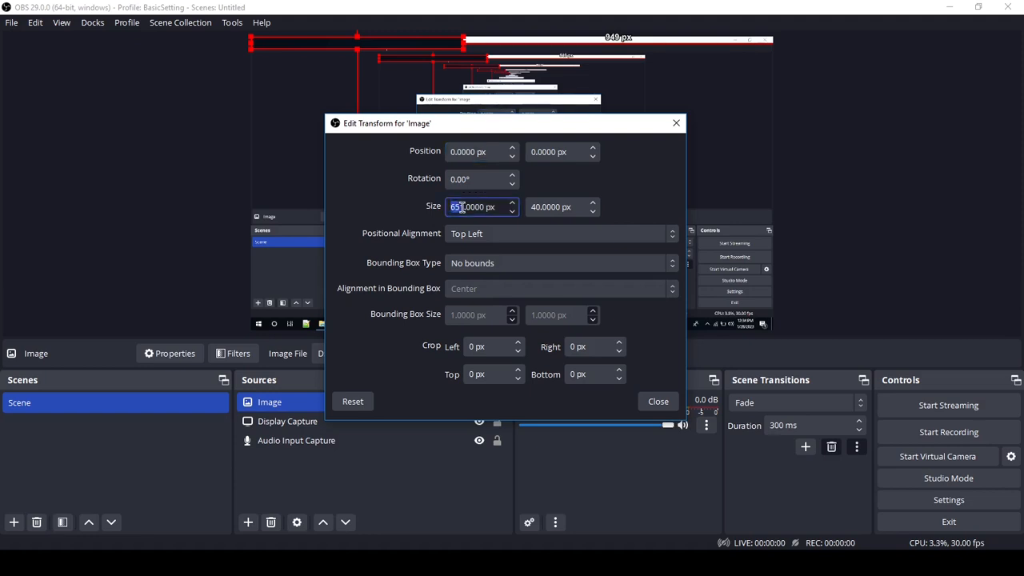
text(1600)
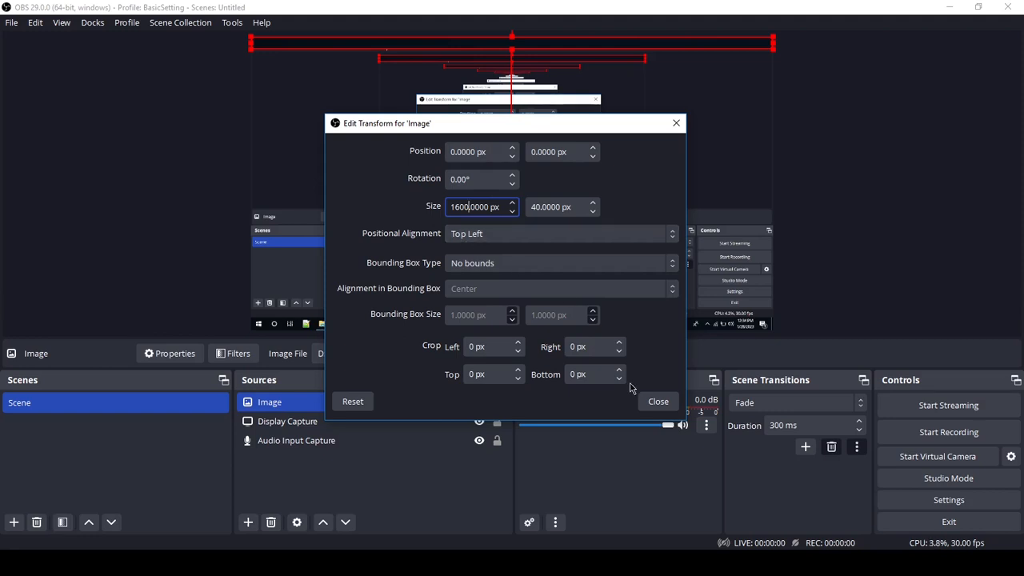
click(658, 401)
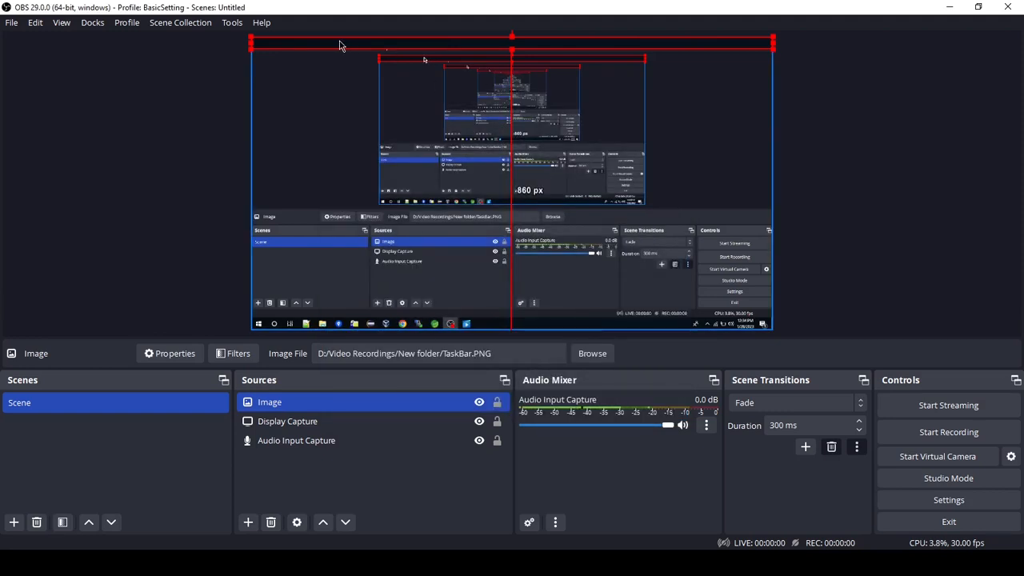
drag(339, 46, 341, 317)
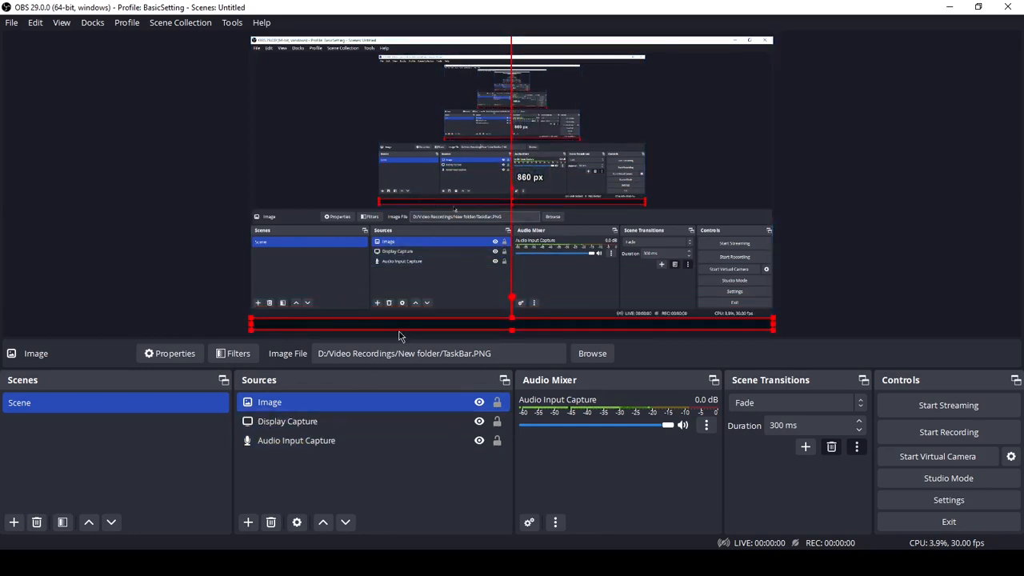
ctrl+click(418, 420)
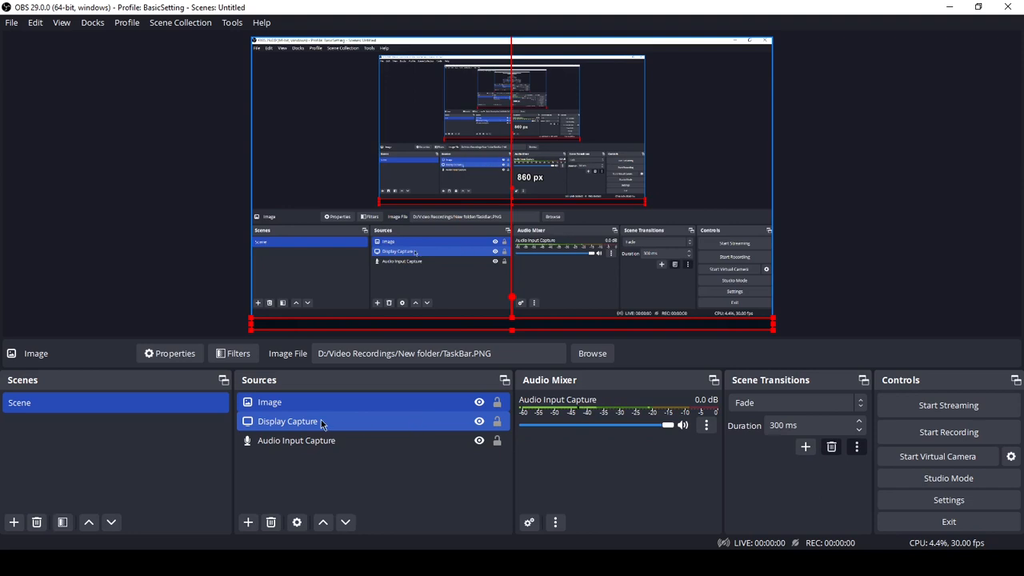
click(270, 405)
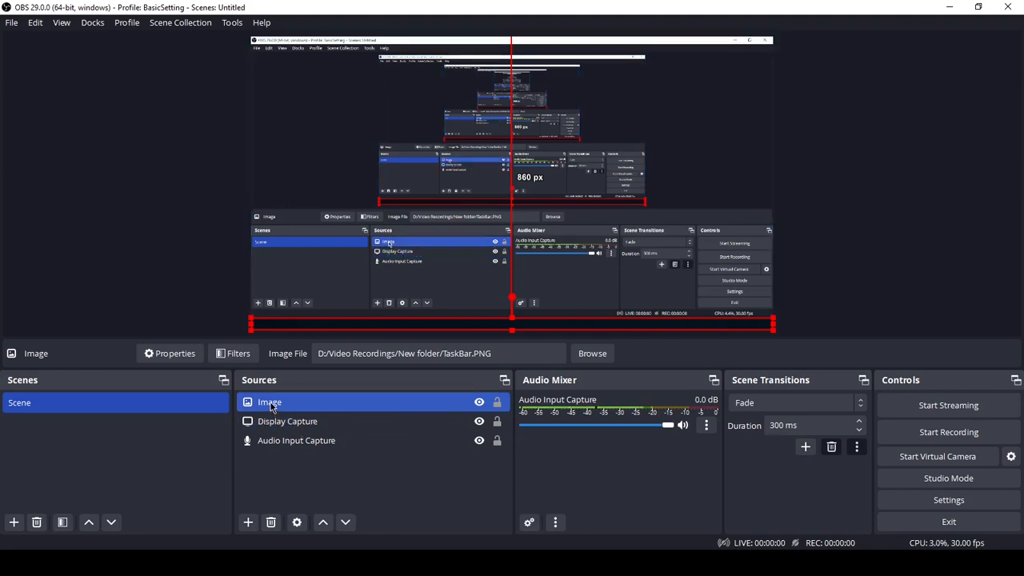
ctrl+click(282, 414)
click(280, 403)
ctrl+click(296, 421)
click(287, 405)
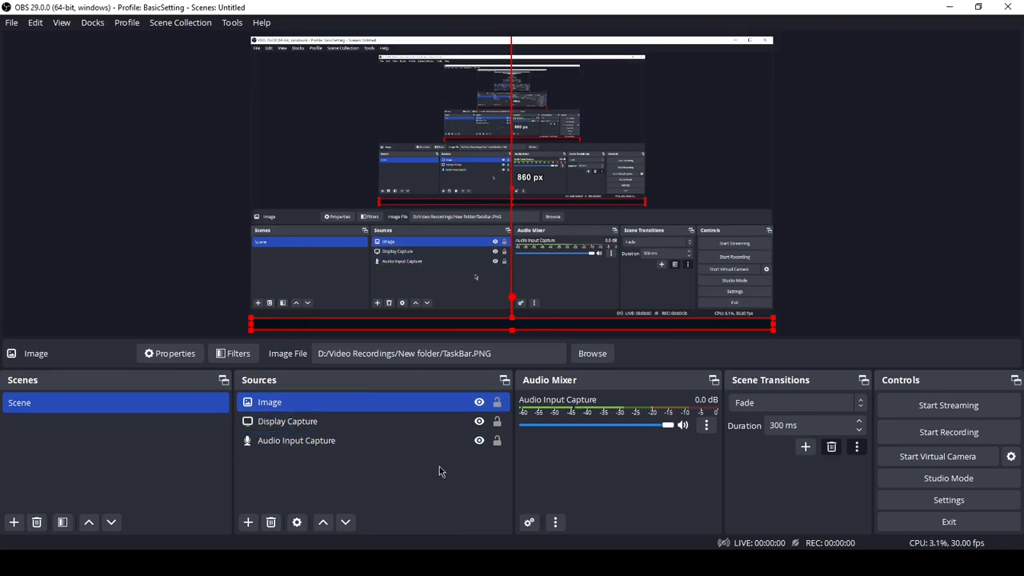
ctrl+click(385, 413)
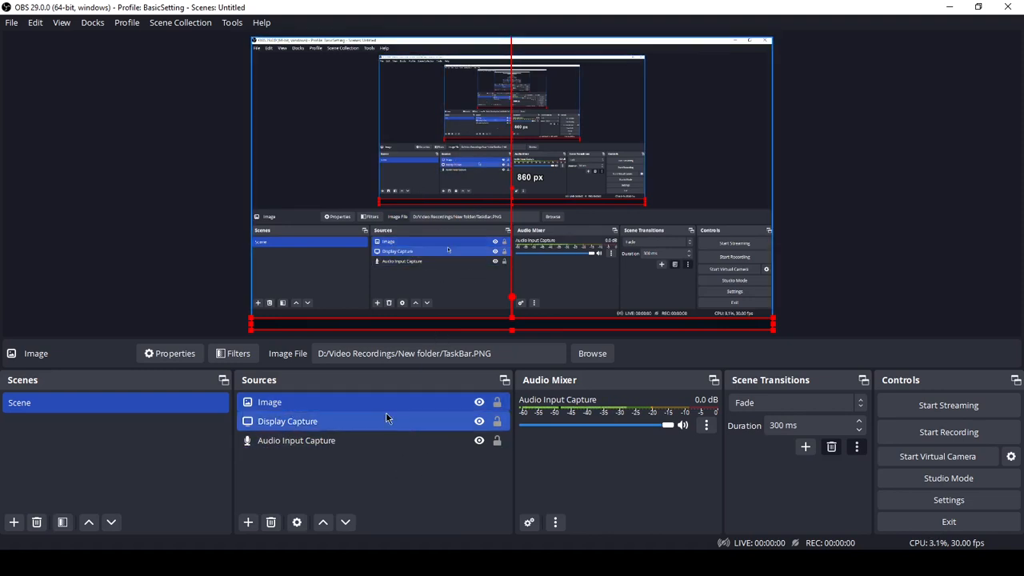
ctrl+click(392, 413)
ctrl+click(396, 413)
ctrl+click(401, 412)
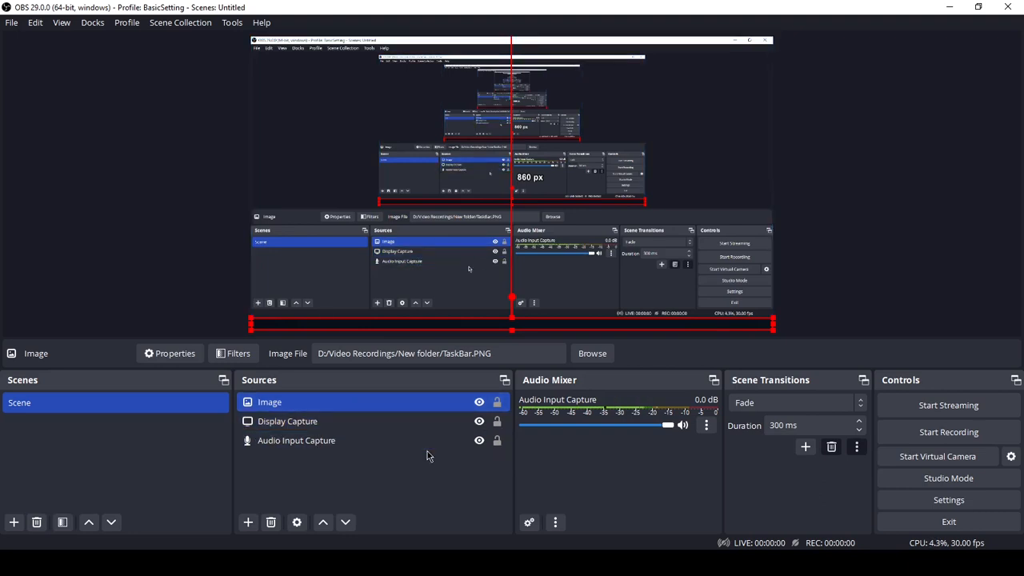
Step: Remove the Image source from the scene
ctrl+click(428, 445)
ctrl+click(430, 438)
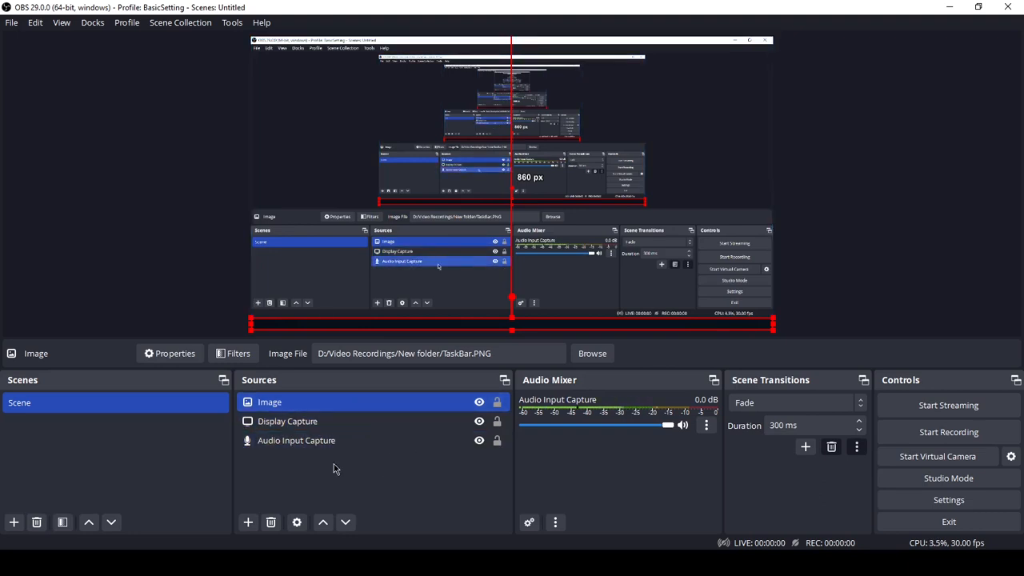
click(270, 522)
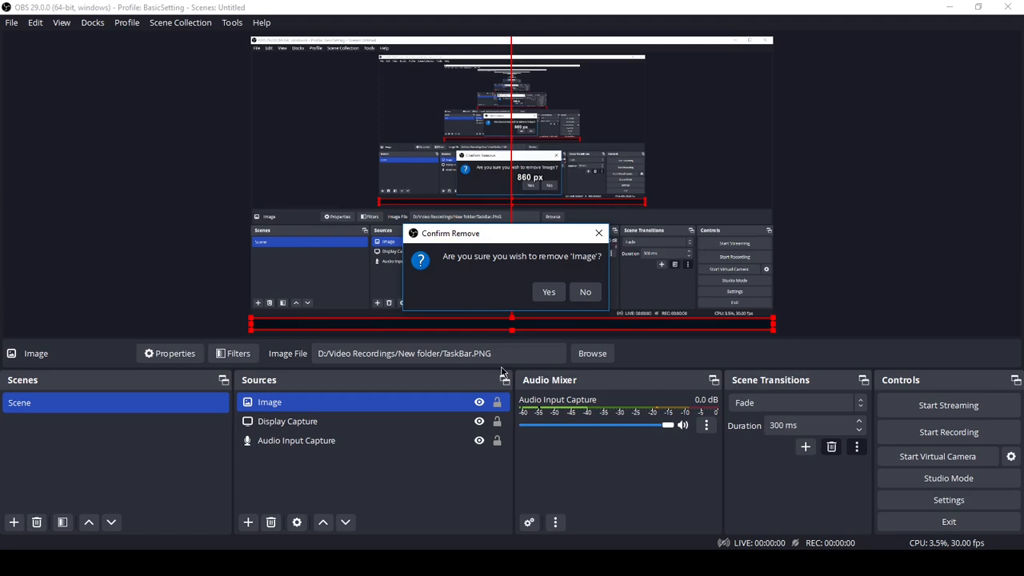
click(555, 287)
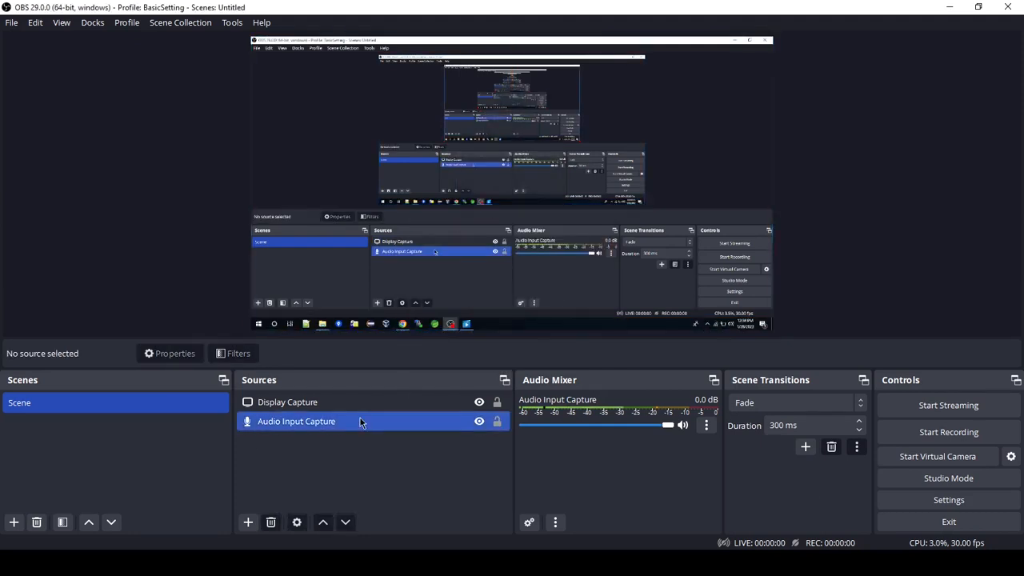
Step: Add a new Color Source with the default name and set its color to black (#000000)
click(249, 521)
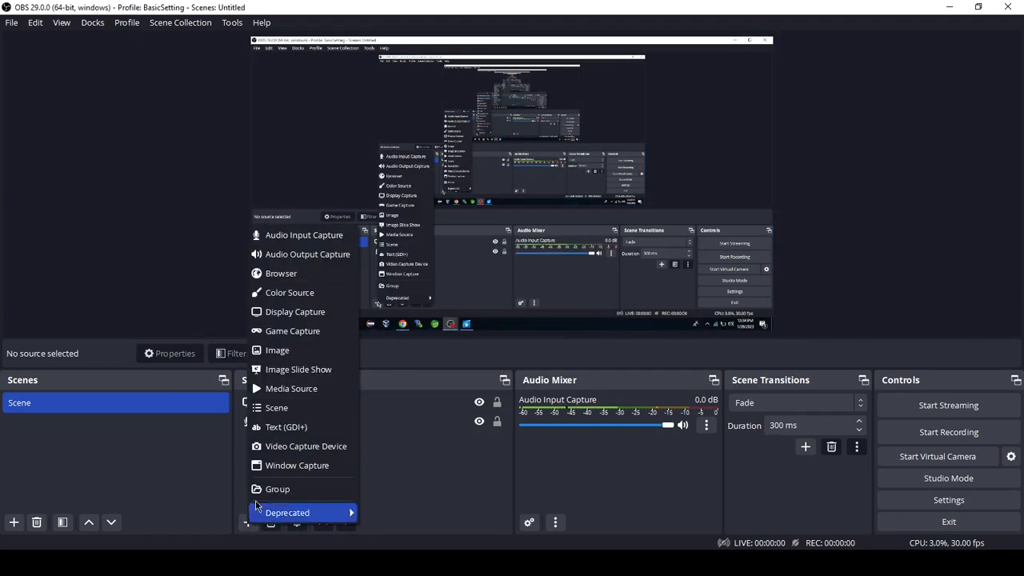
click(294, 293)
click(543, 358)
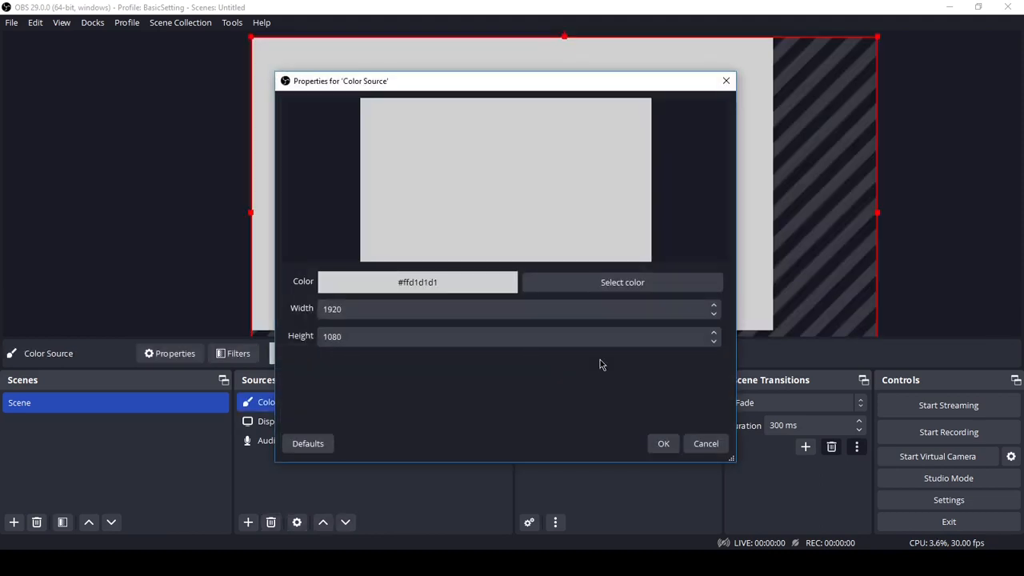
click(618, 284)
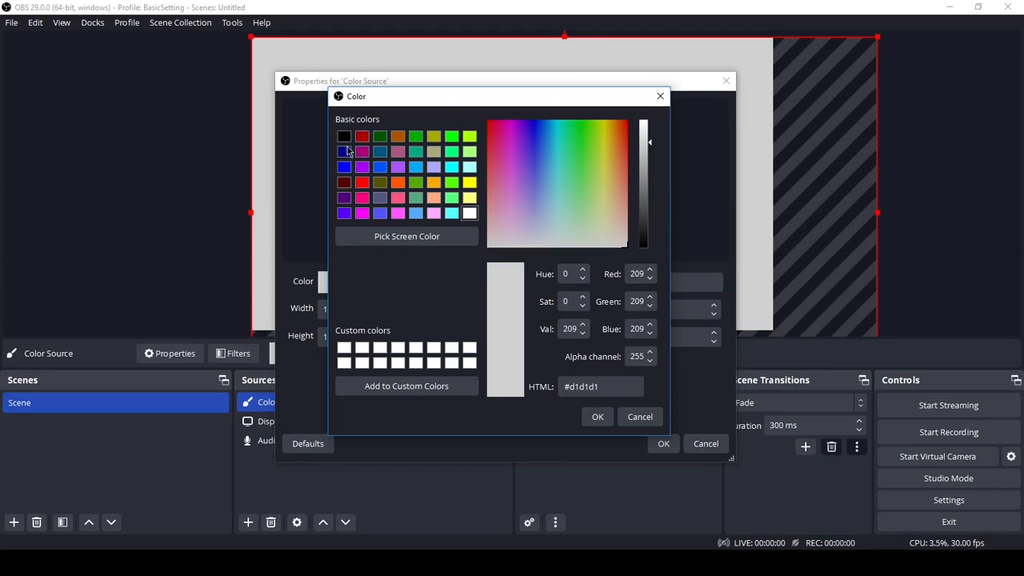
click(344, 137)
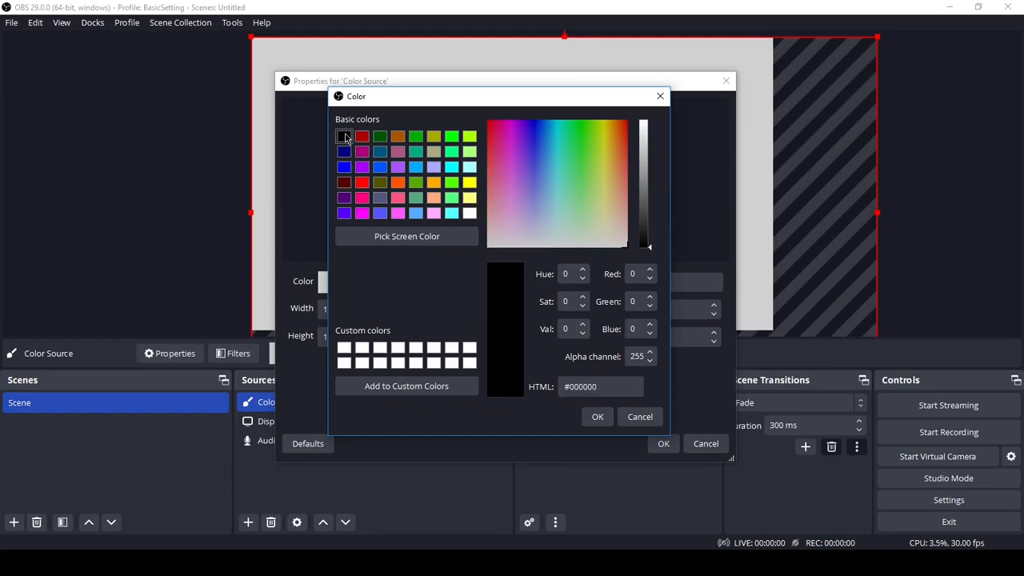
click(596, 417)
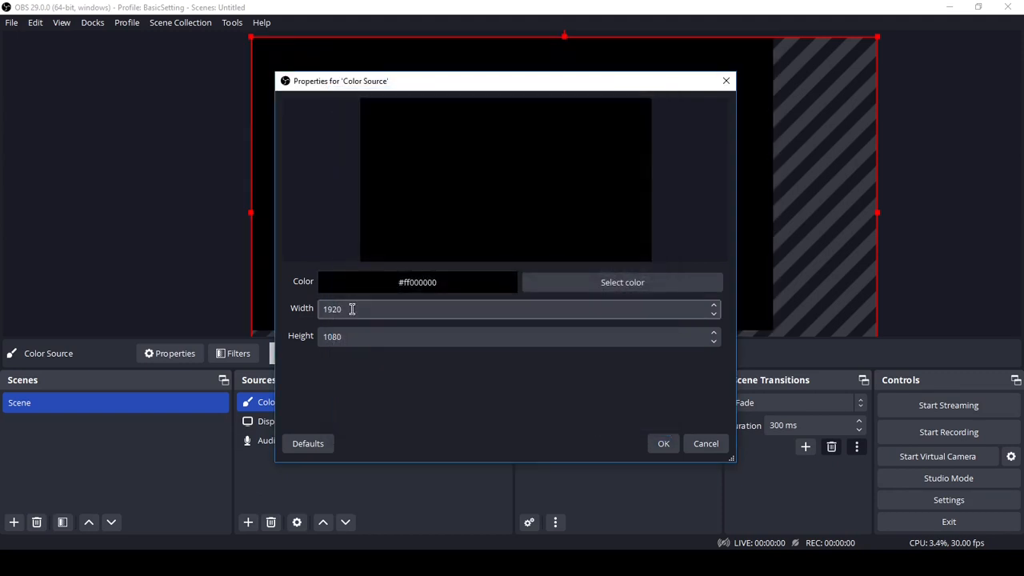
Step: Size the Color Source to 1600 px wide by 40 px high and move it over the taskbar along the canvas's bottom edge
drag(350, 308, 322, 308)
text(1)
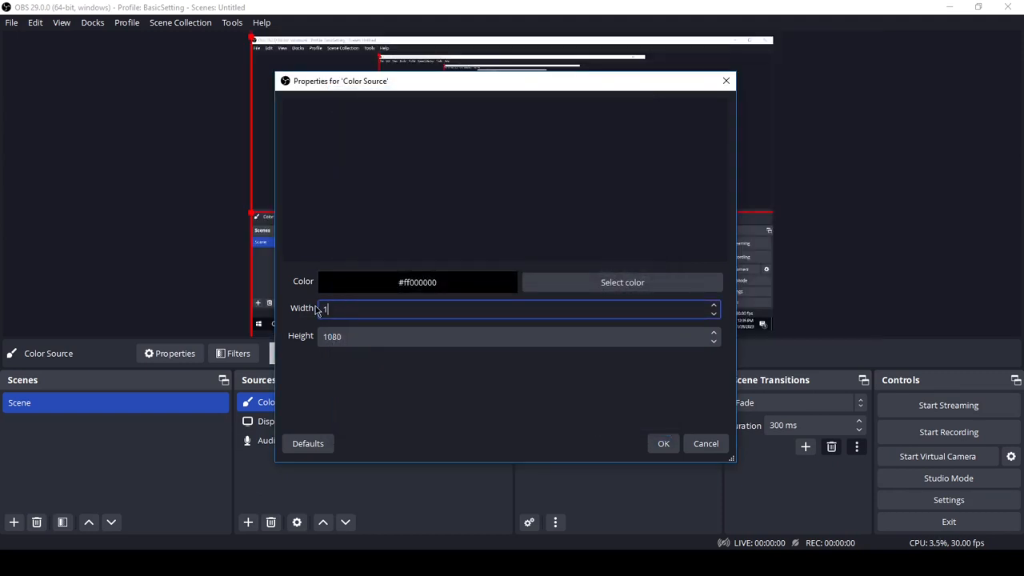
text(600)
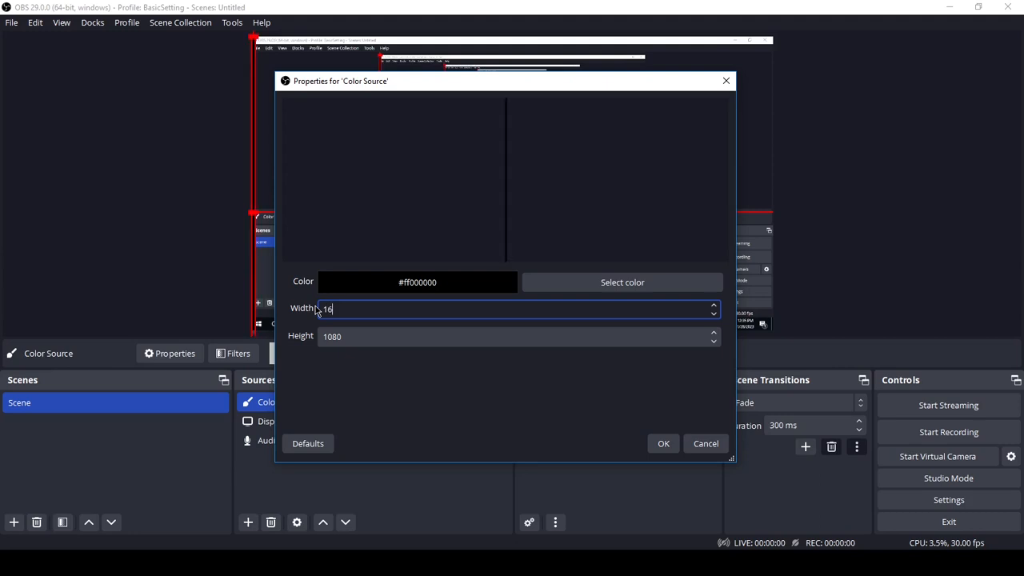
click(343, 336)
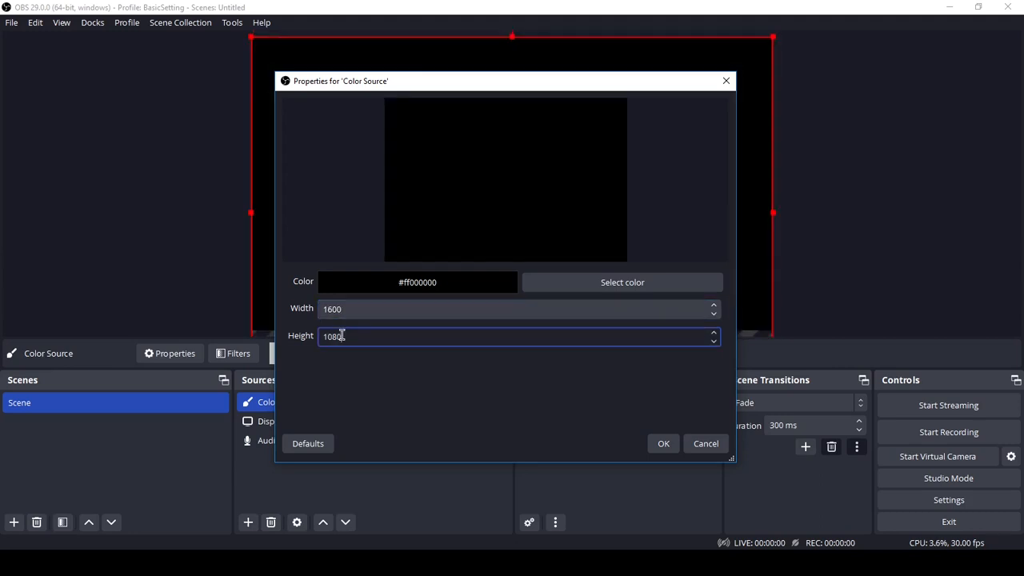
drag(342, 336, 319, 336)
text(40)
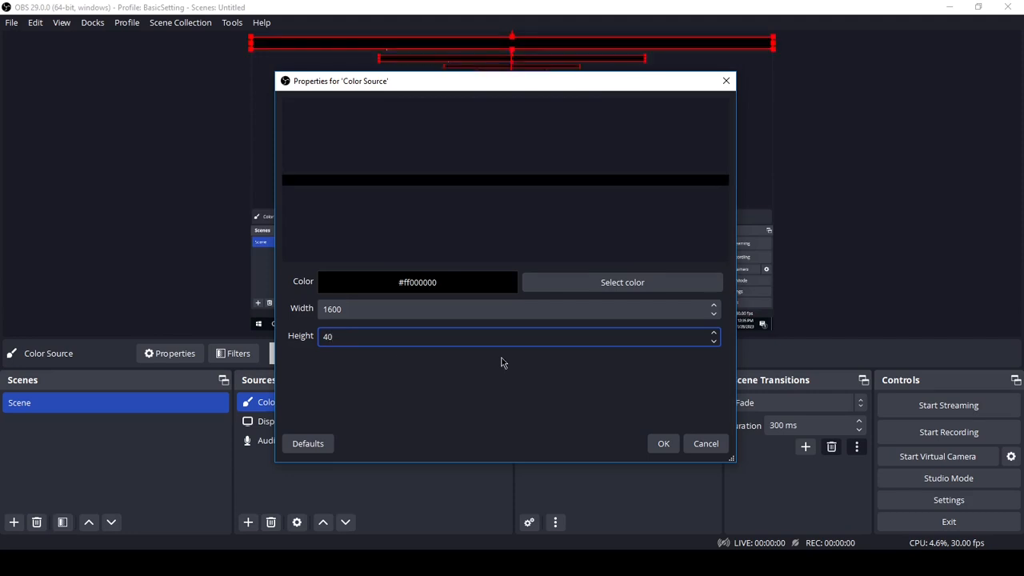
click(662, 443)
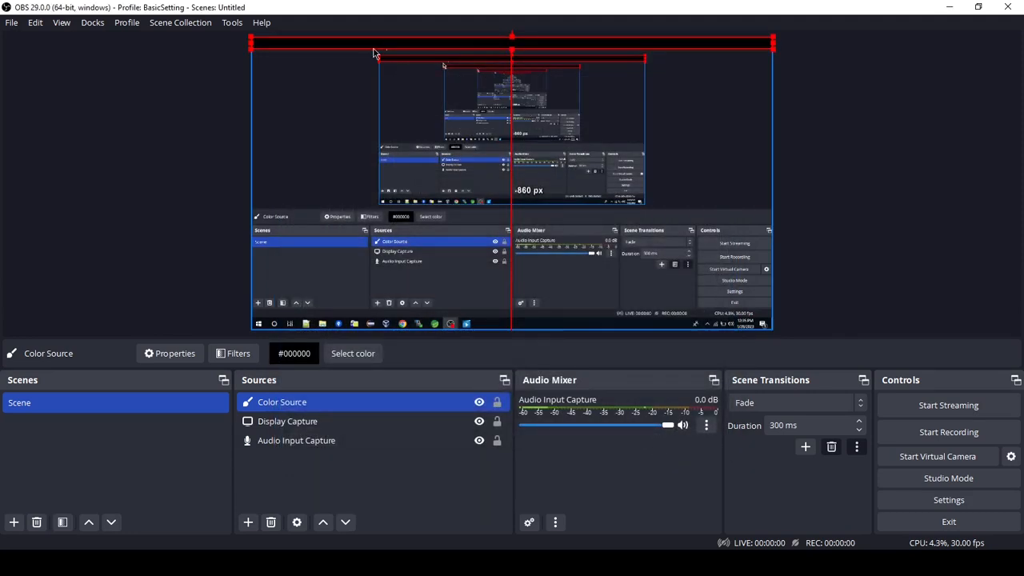
drag(372, 44, 369, 323)
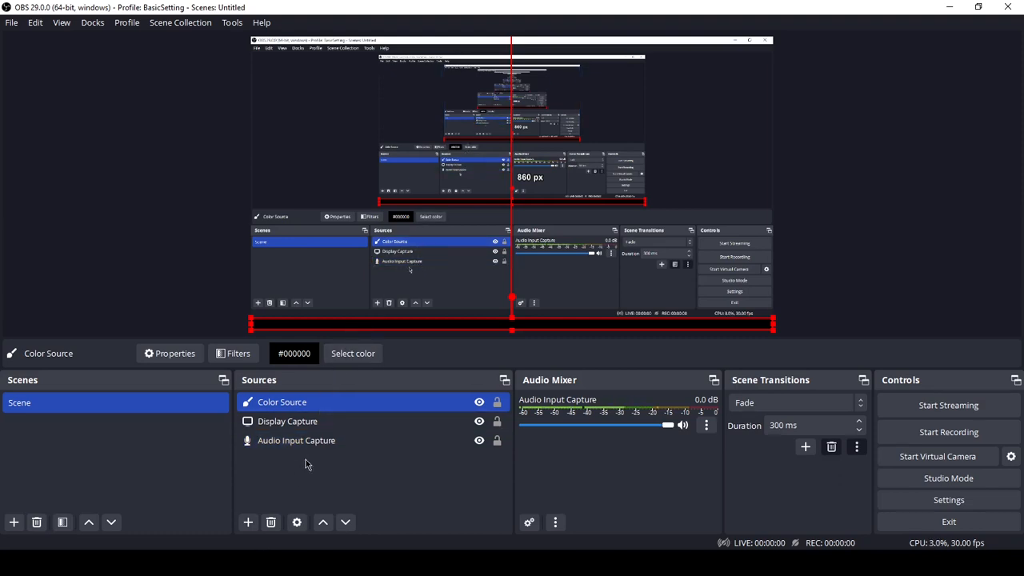
Step: Remove the Color Source from the scene
click(271, 522)
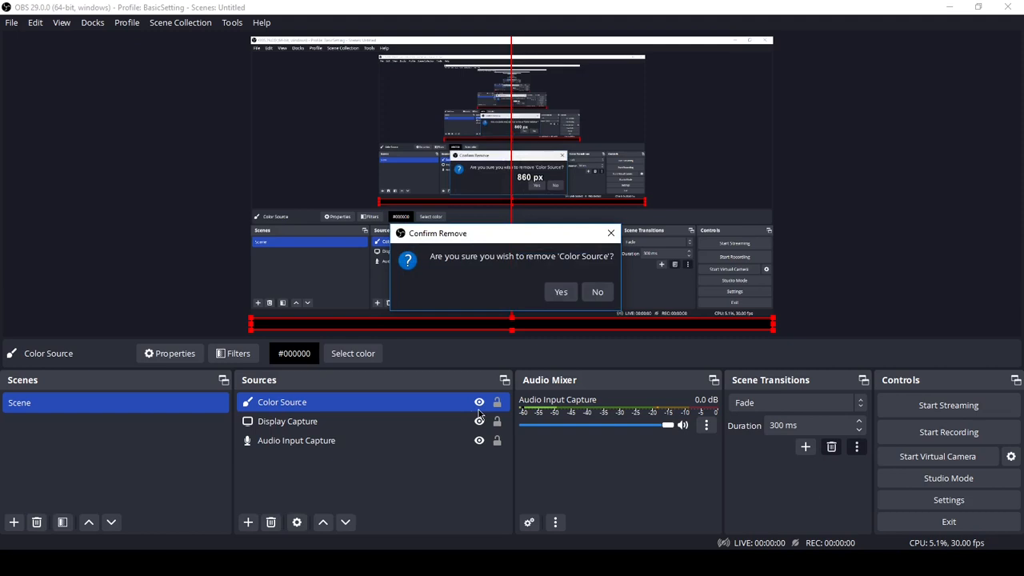
click(561, 292)
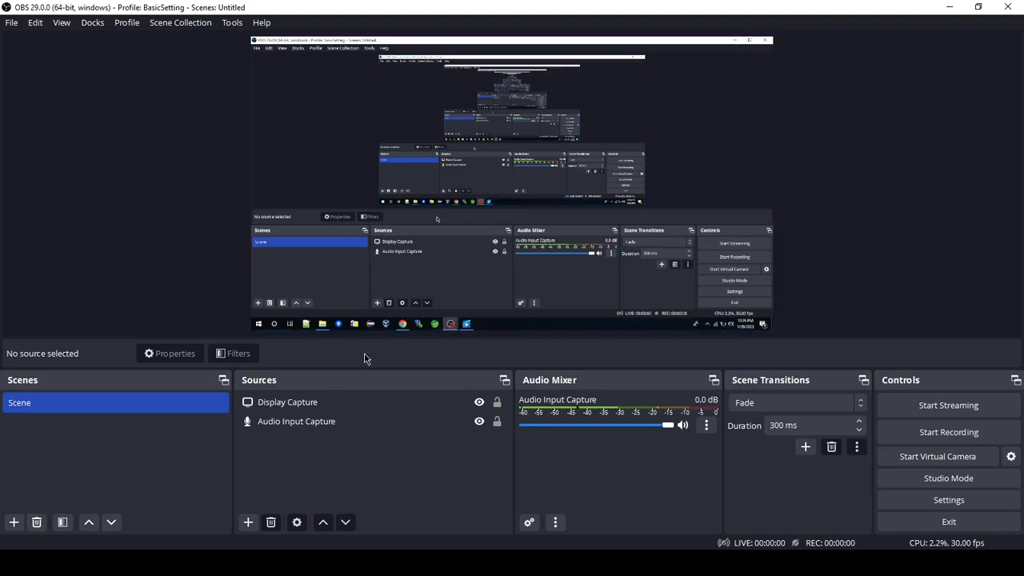
Step: Stretch the Display Capture source's bottom edge to about 941 px height, pushing the taskbar off the canvas, and check its size in the transform settings
click(513, 307)
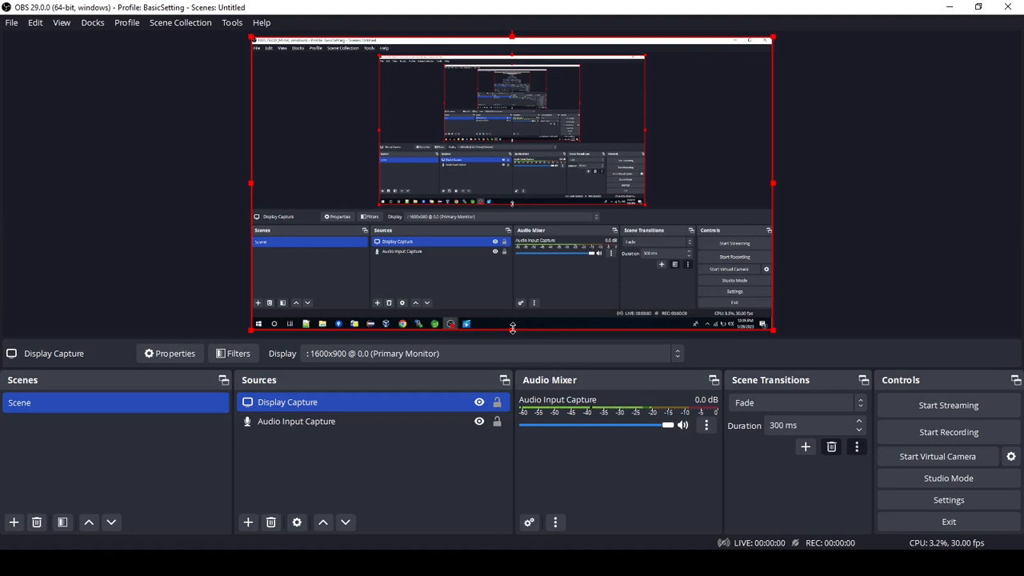
drag(512, 330, 513, 343)
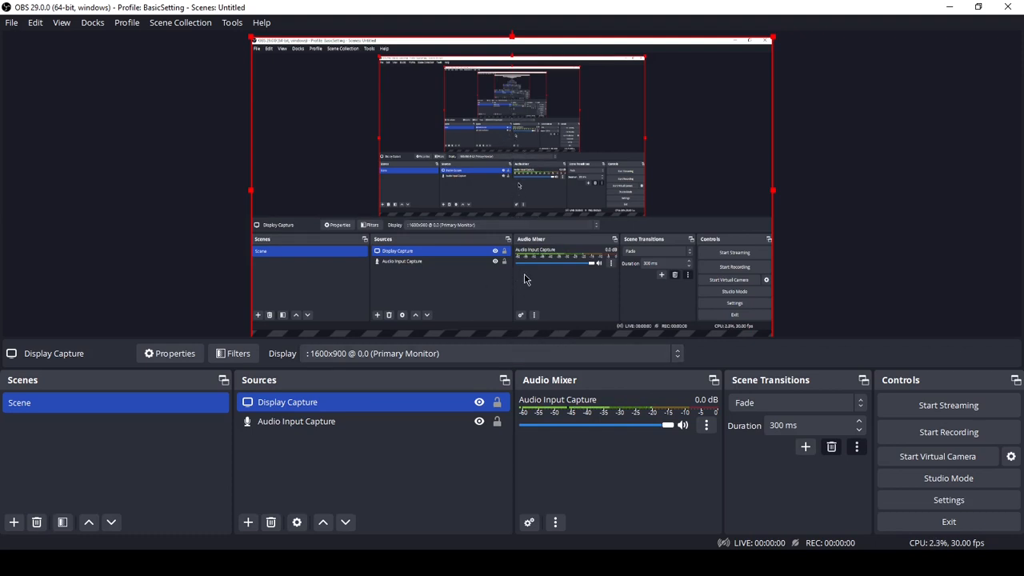
right_click(472, 272)
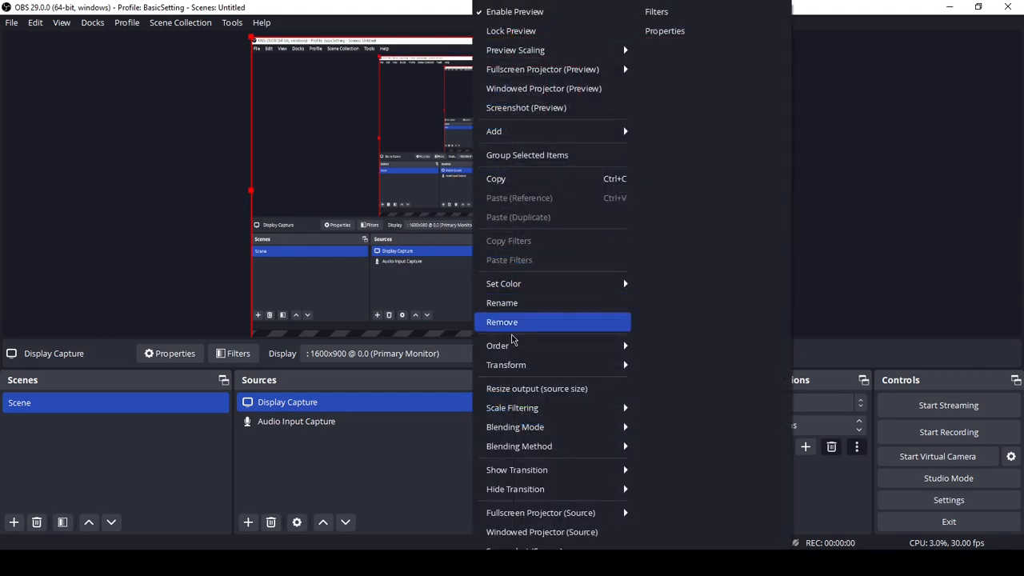
mouse_move(526, 368)
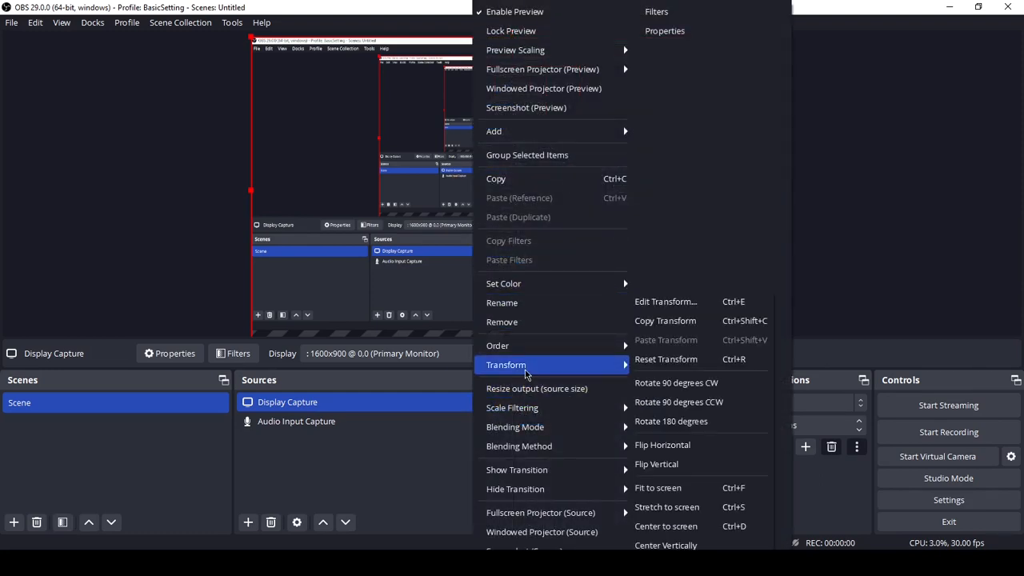
click(693, 304)
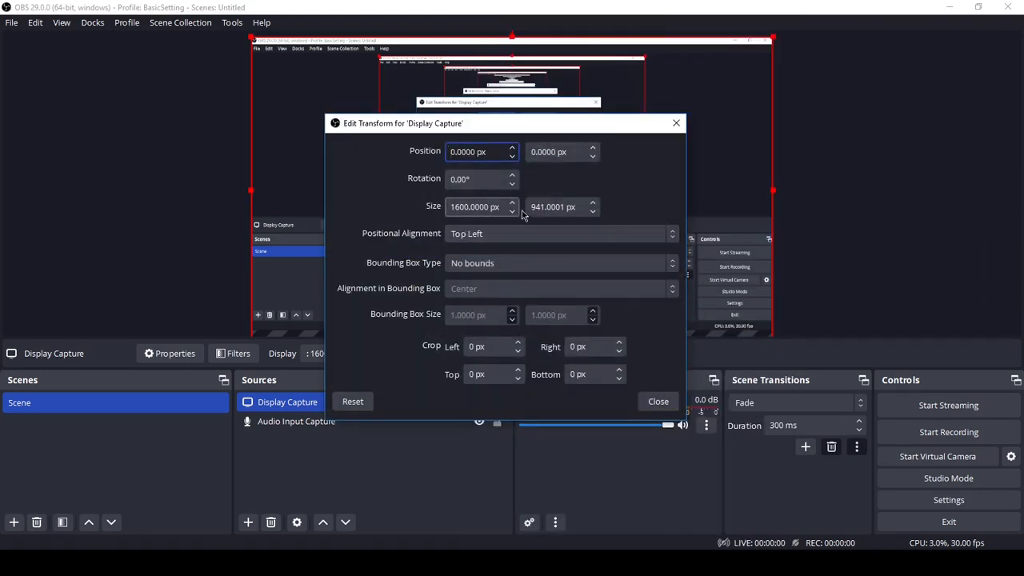
drag(533, 206, 544, 206)
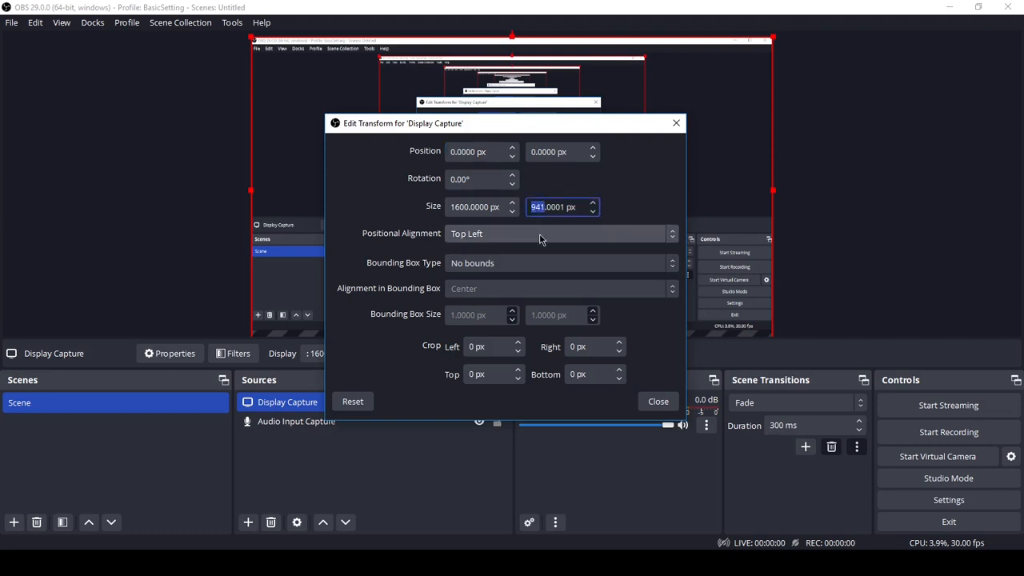
click(544, 207)
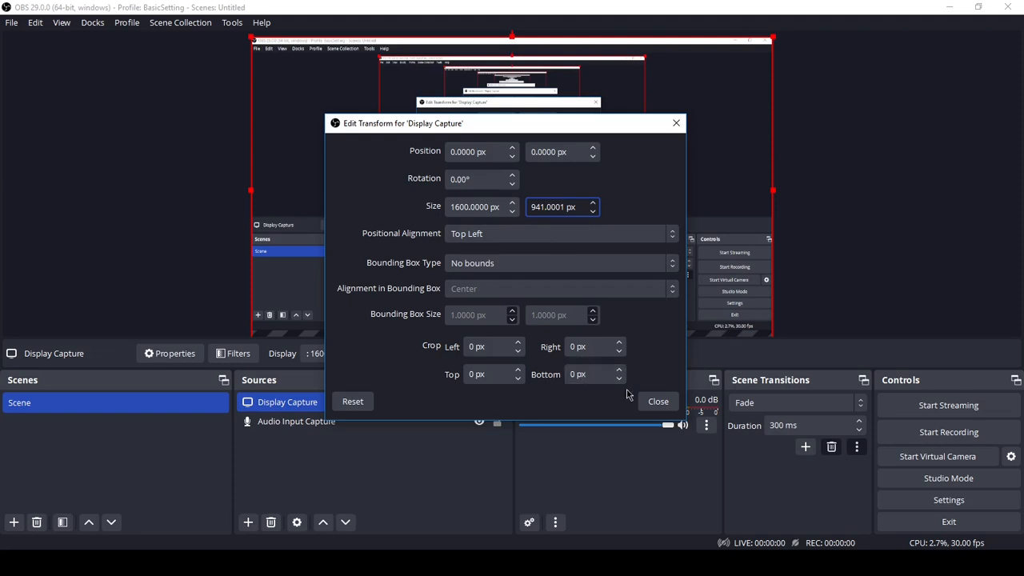
click(657, 402)
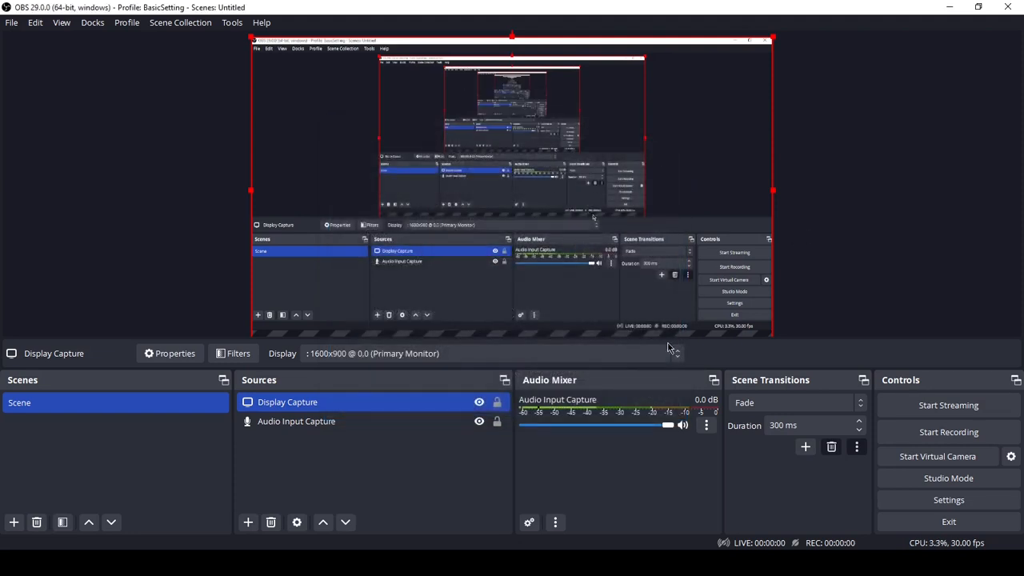